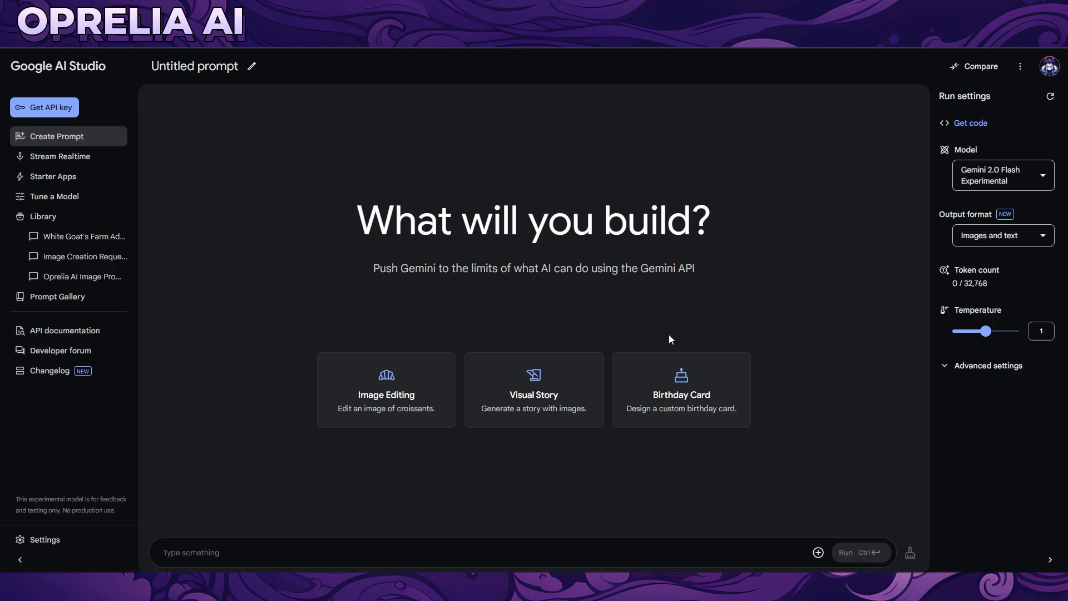
Run the Birthday Card example, view the generated card at full size, and close the preview.
left_click(679, 371)
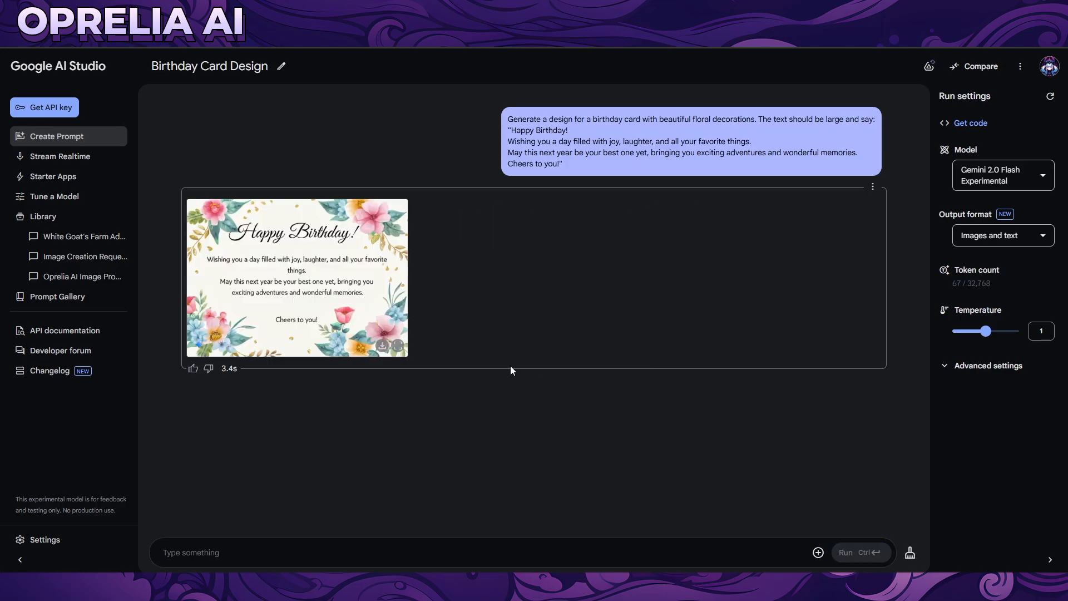
left_click(398, 345)
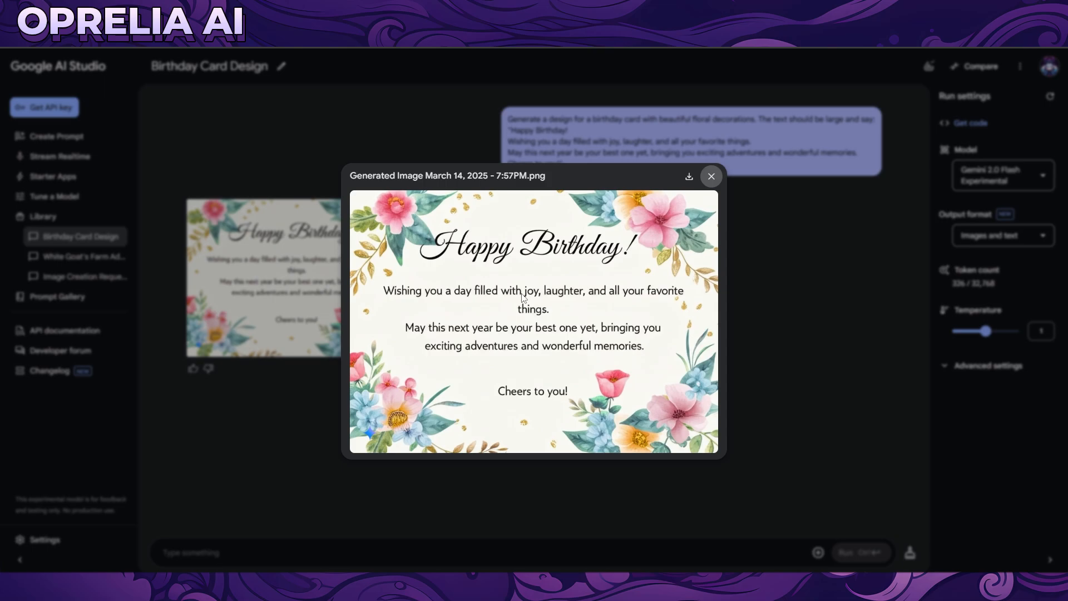
left_click(711, 176)
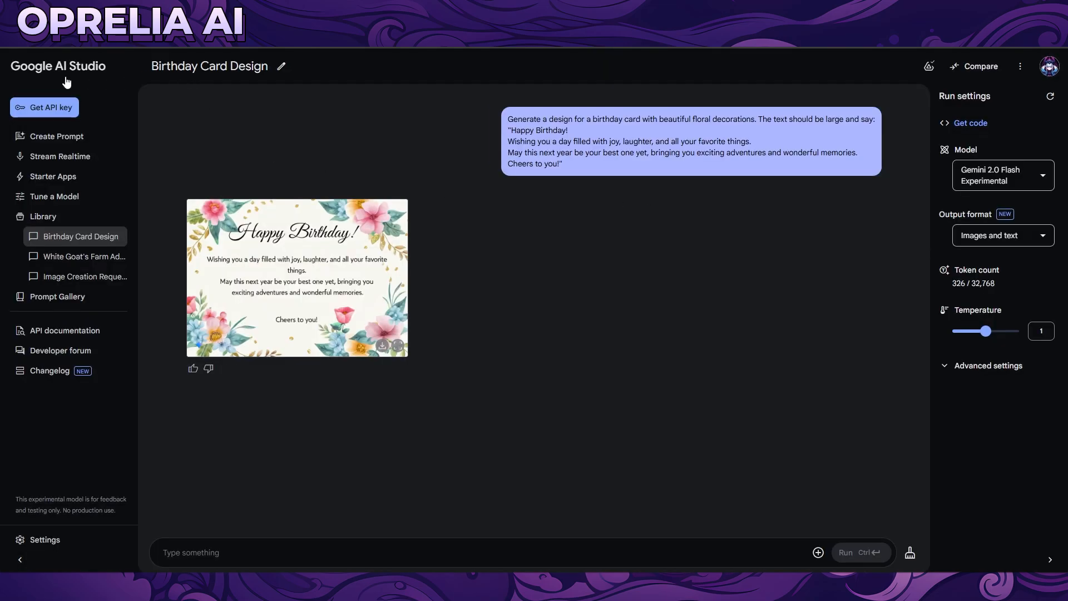
Start a new prompt and run the Visual Story example.
left_click(18, 66)
left_click(494, 405)
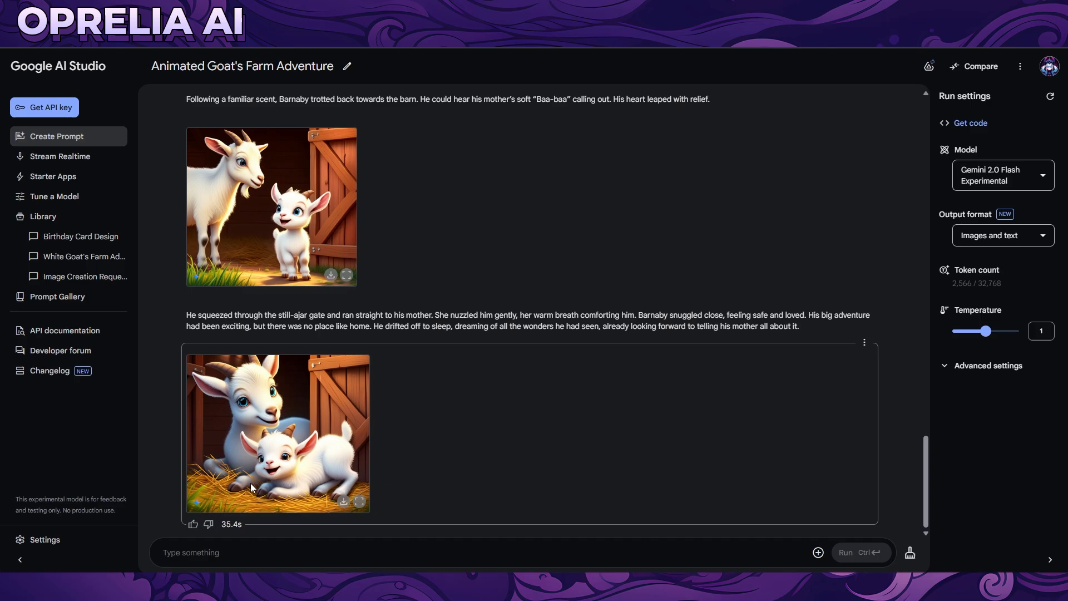
Review the baby goat story from its final scene back to the opening prompt and down to the end, checking each illustration.
scroll(309, 379, "up", 10)
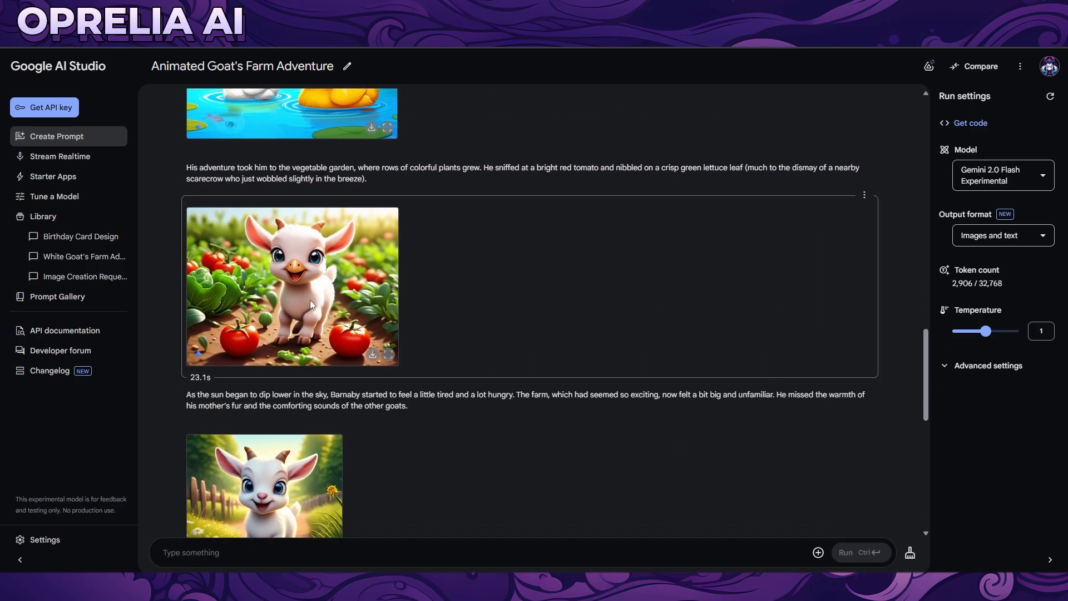
scroll(320, 345, "up", 7)
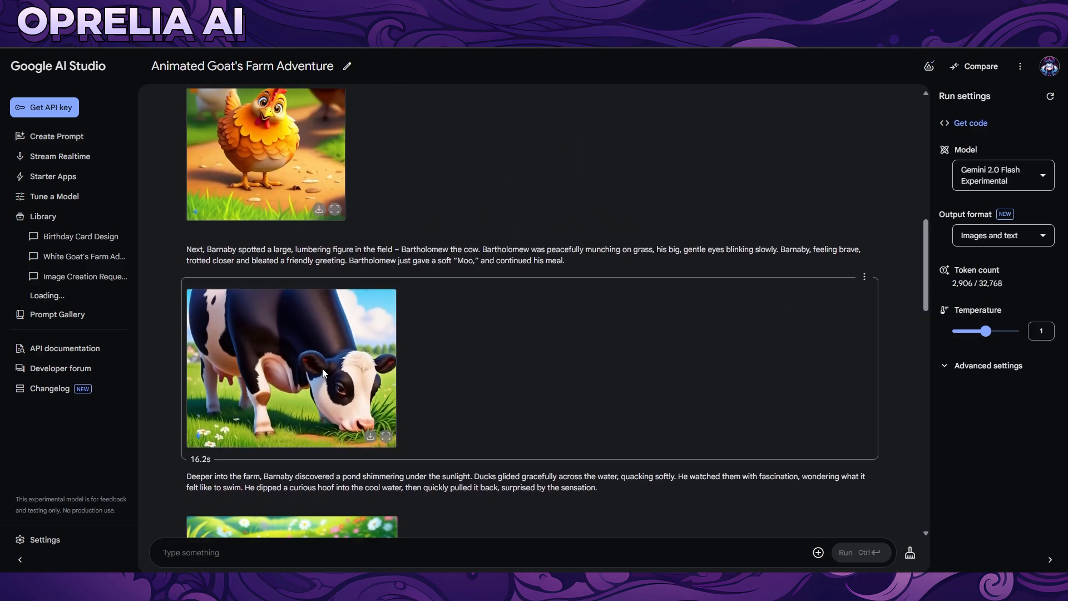
scroll(333, 394, "down", 3)
scroll(245, 476, "up", 7)
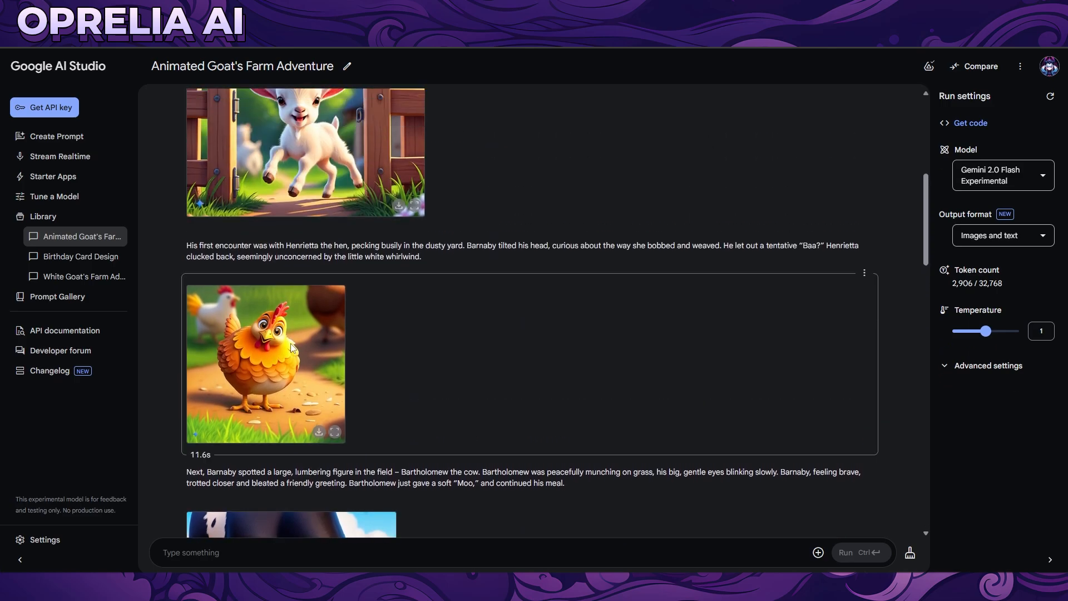
scroll(367, 371, "up", 7)
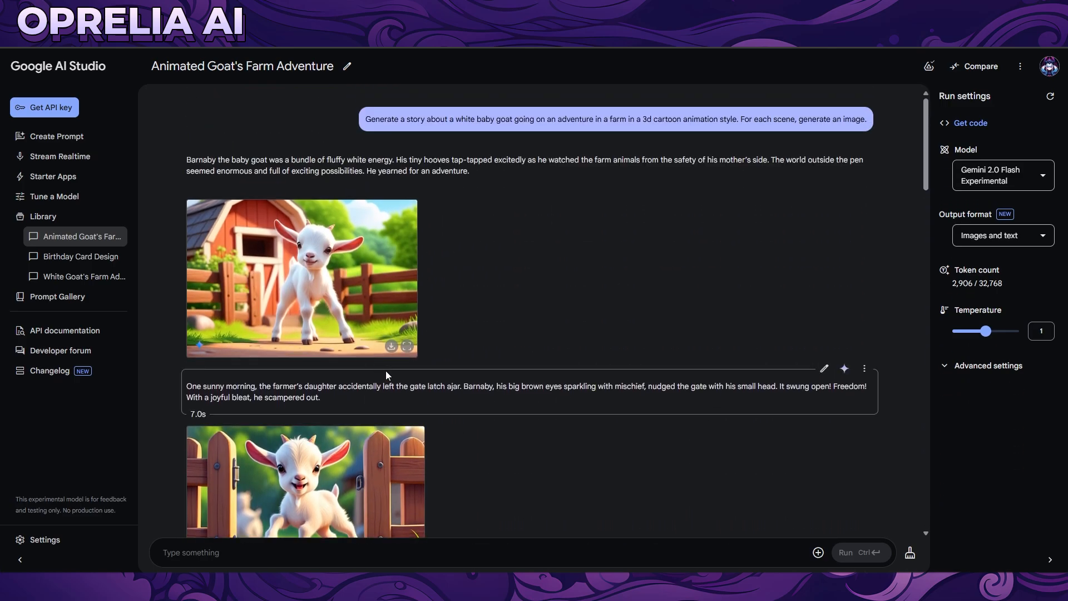
scroll(386, 371, "down", 7)
scroll(386, 371, "down", 15)
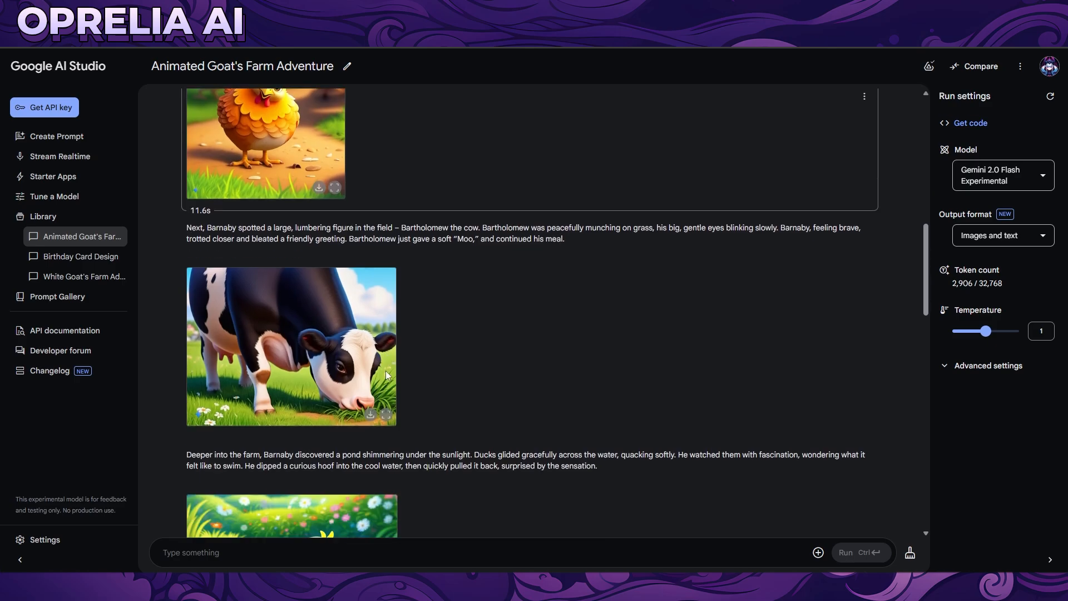
scroll(386, 372, "down", 8)
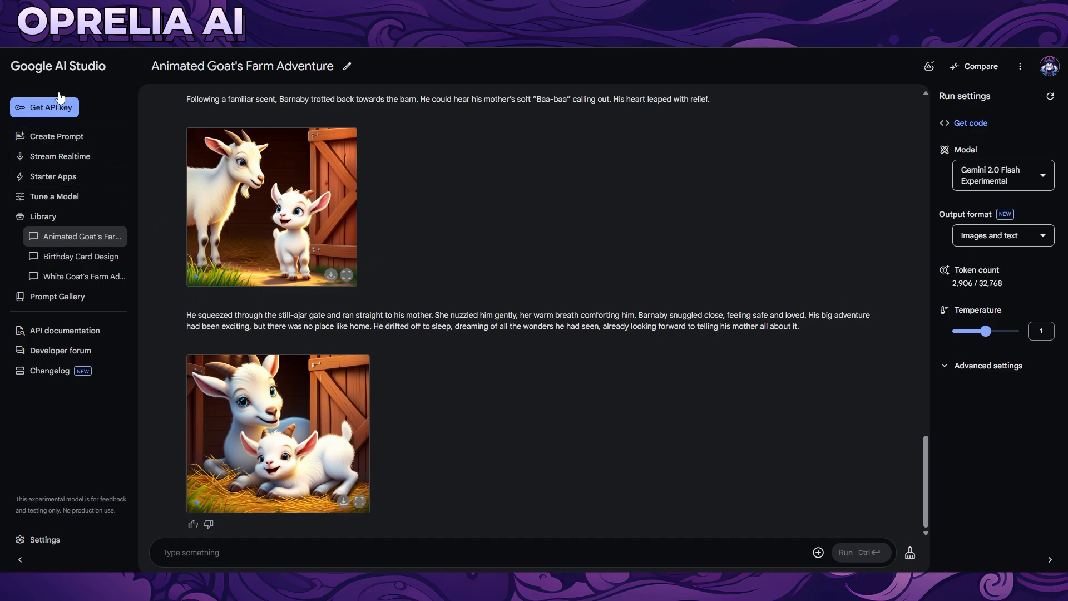
Run the Image Editing example in a new prompt and compare the original and chocolate-drizzled croissant images at full size.
left_click(56, 136)
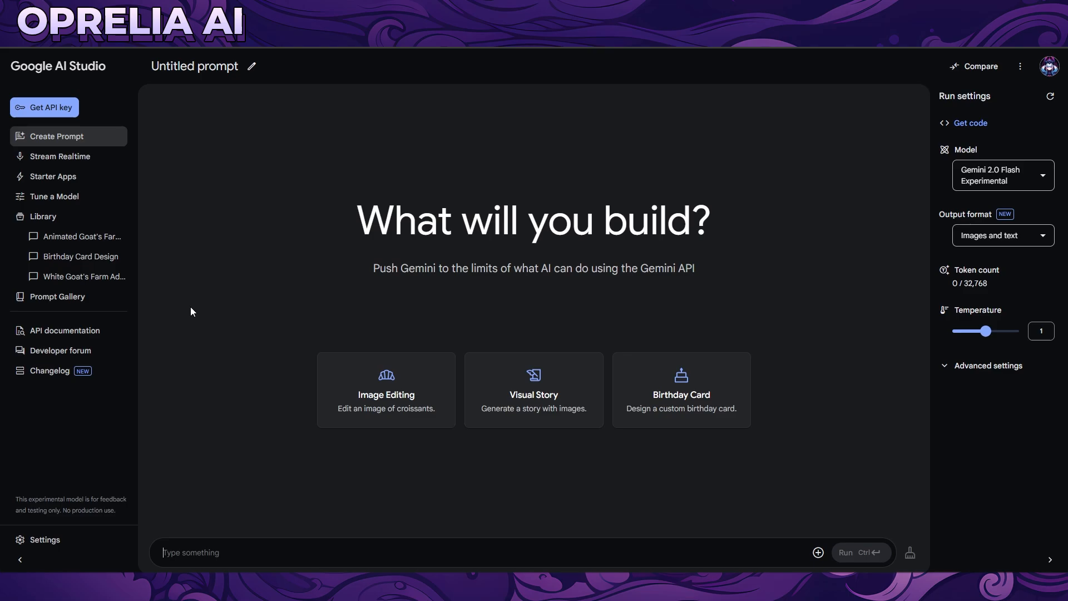
left_click(343, 371)
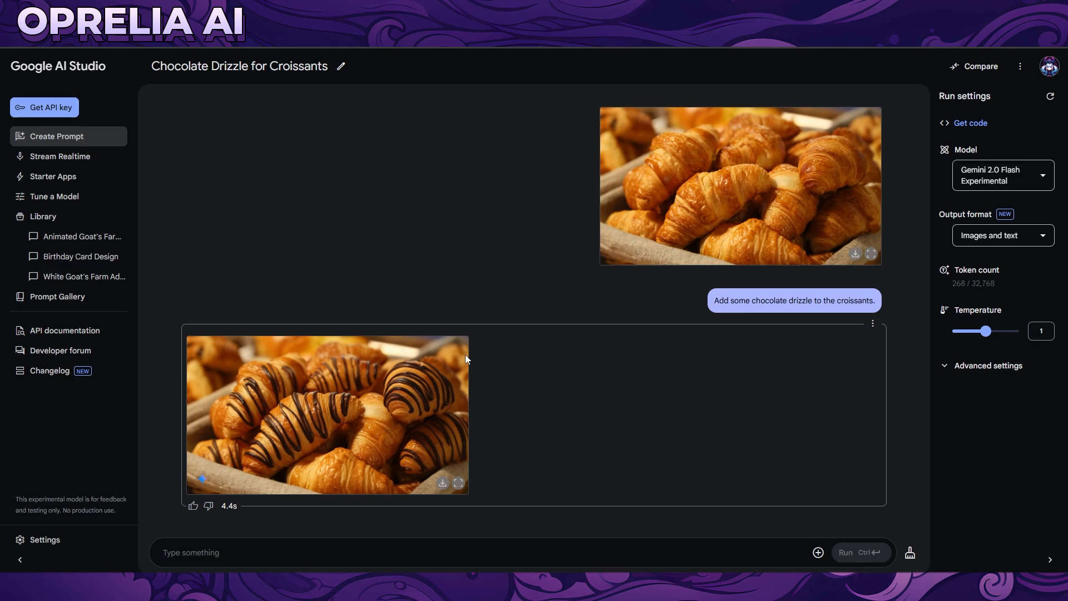
left_click(871, 253)
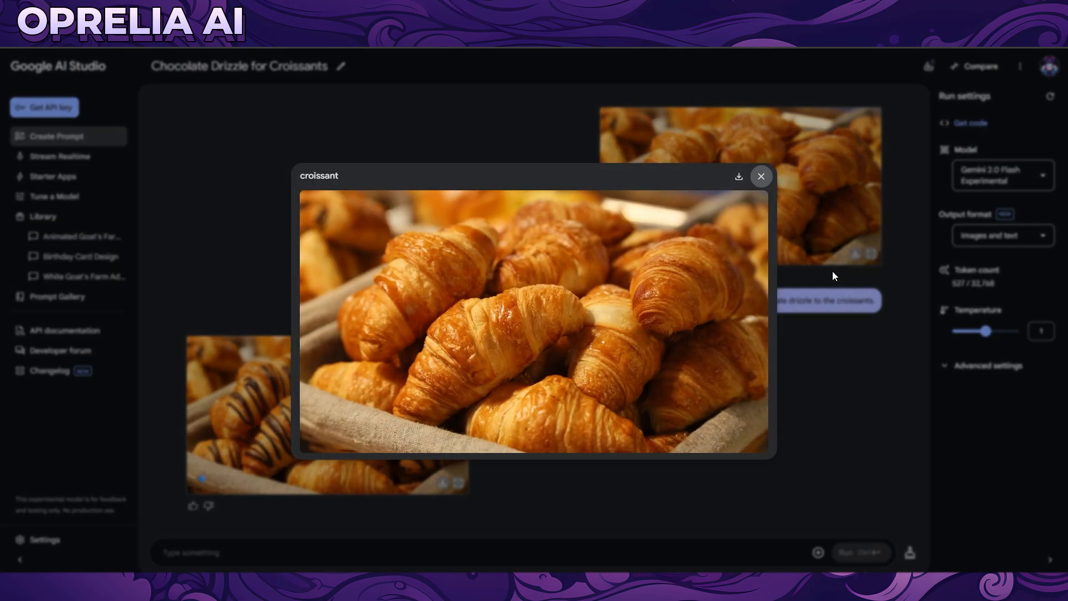
left_click(761, 176)
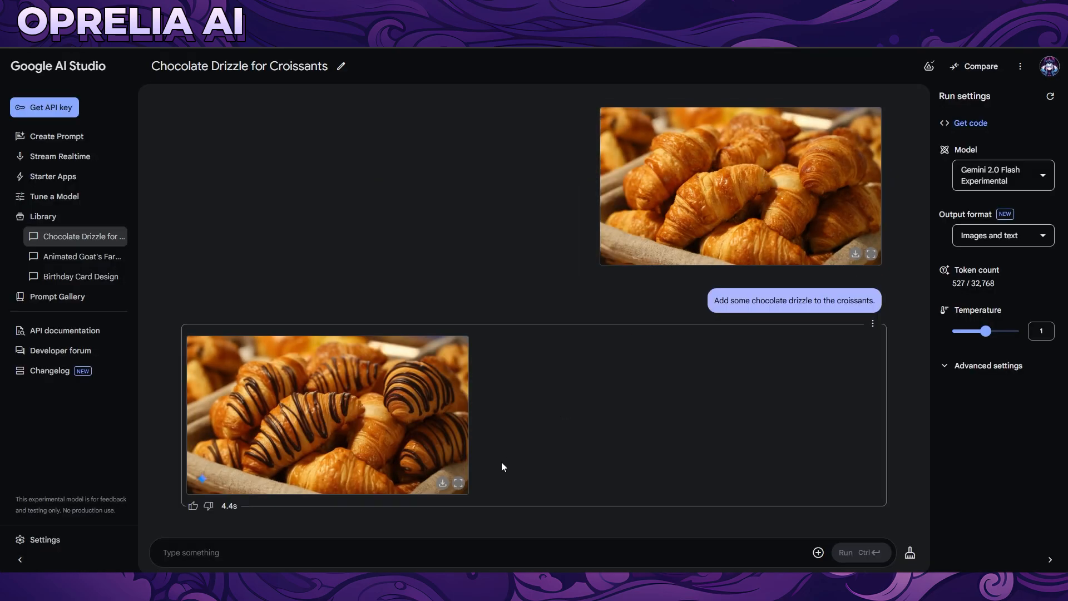
left_click(458, 482)
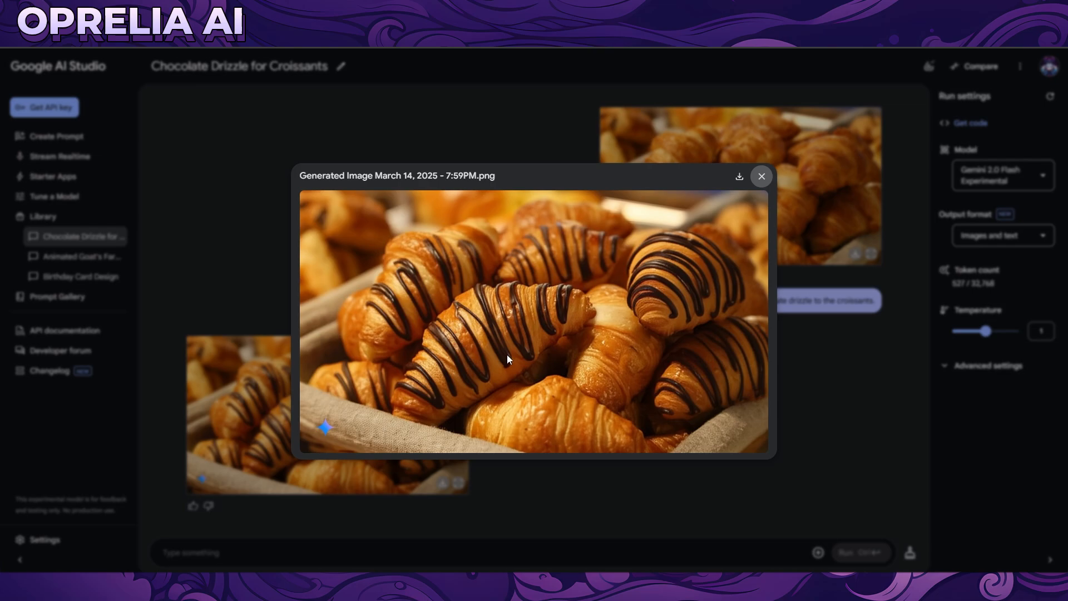
left_click(774, 176)
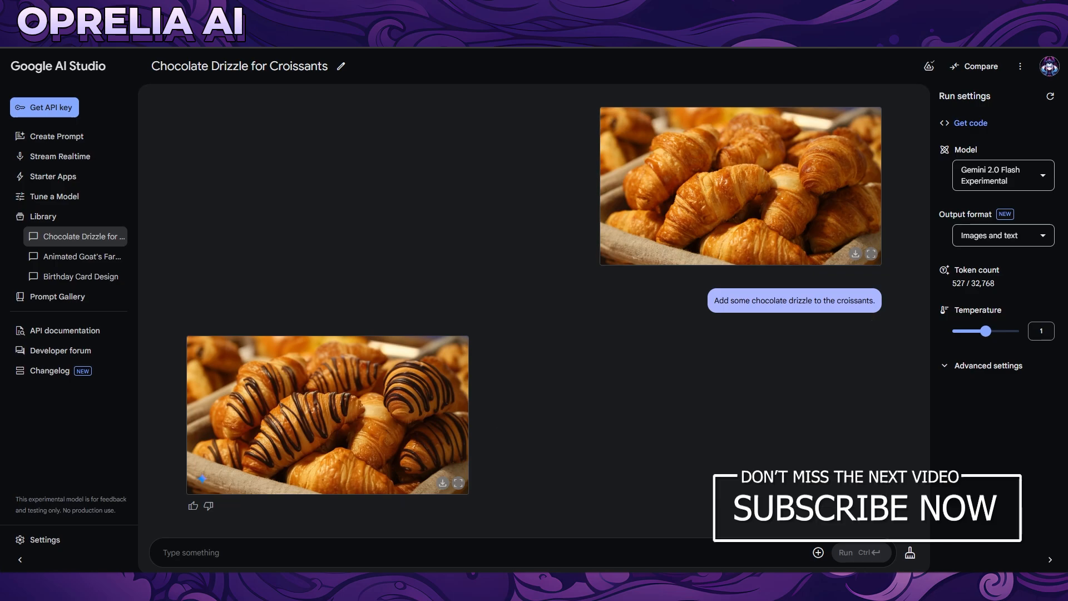
Attach the cyborg portrait, submit "turn the glasses into more futuristic and also change background into a server room", and inspect the generated image.
left_click_drag(267, 595, 294, 535)
left_click(408, 424)
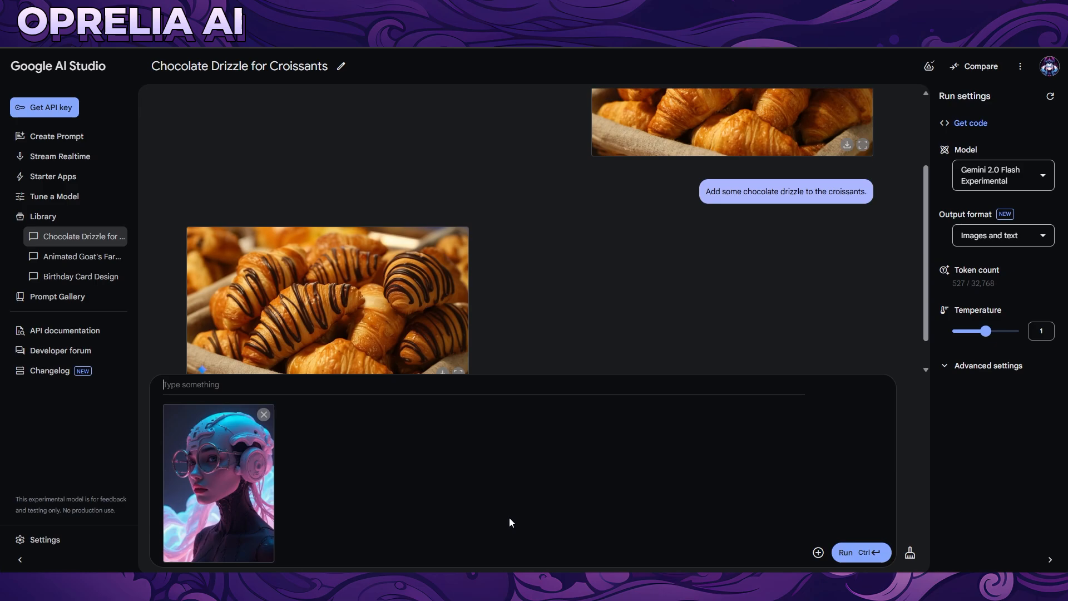
type("turn the glasses into more ")
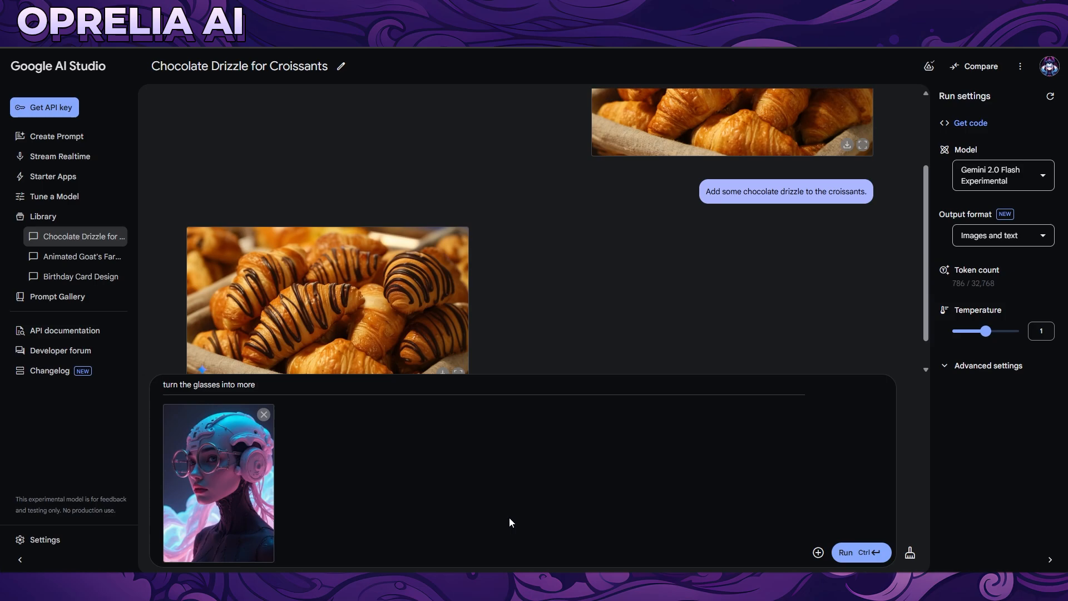
type("futuristic and also change background into")
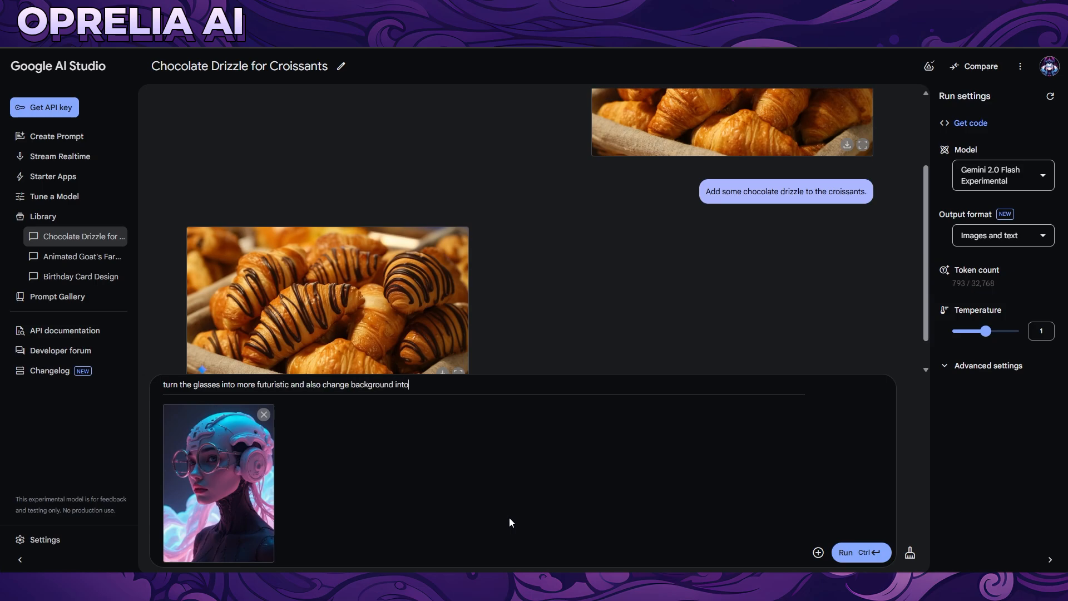
type(" a server room")
left_click(840, 556)
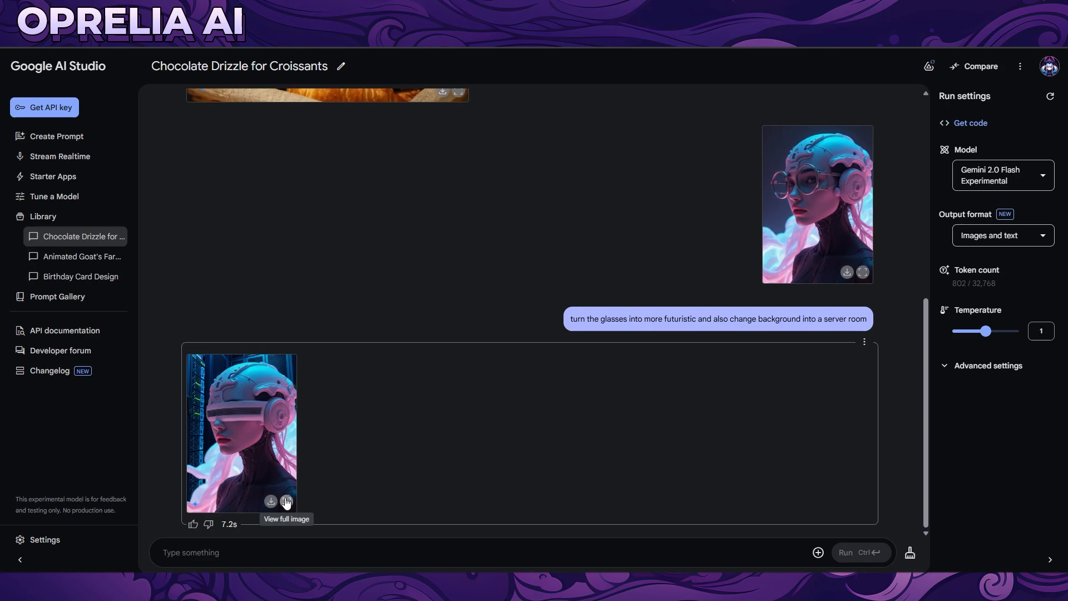
left_click(286, 501)
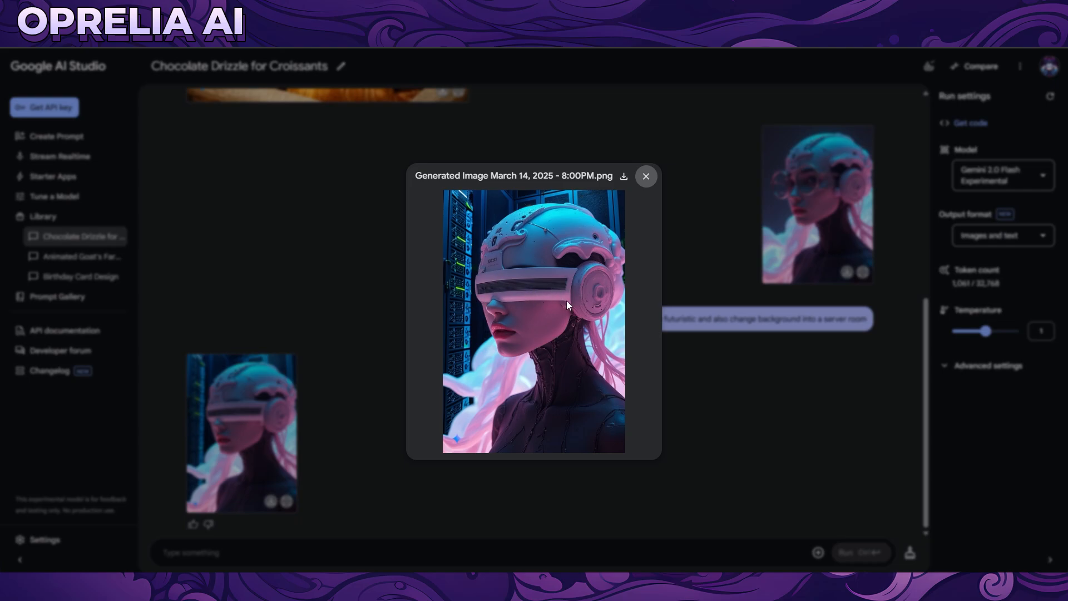
left_click(648, 177)
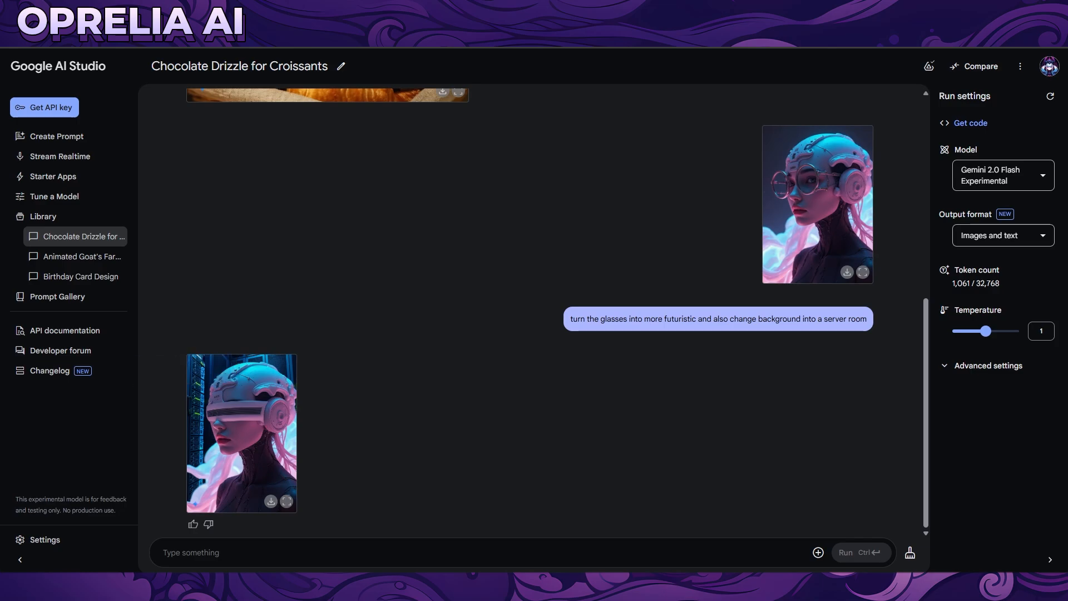
Attach the image of the helmeted figure in a red jacket, submit "Remove the background and create a sunny grasslands", and view the generated image.
left_click_drag(84, 505, 260, 557)
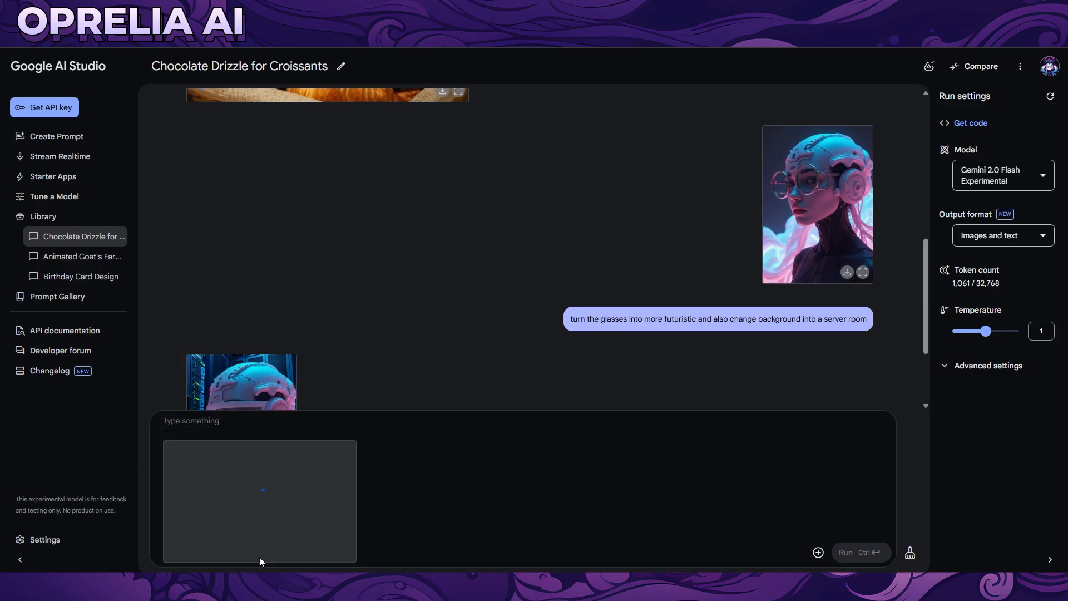
left_click(355, 421)
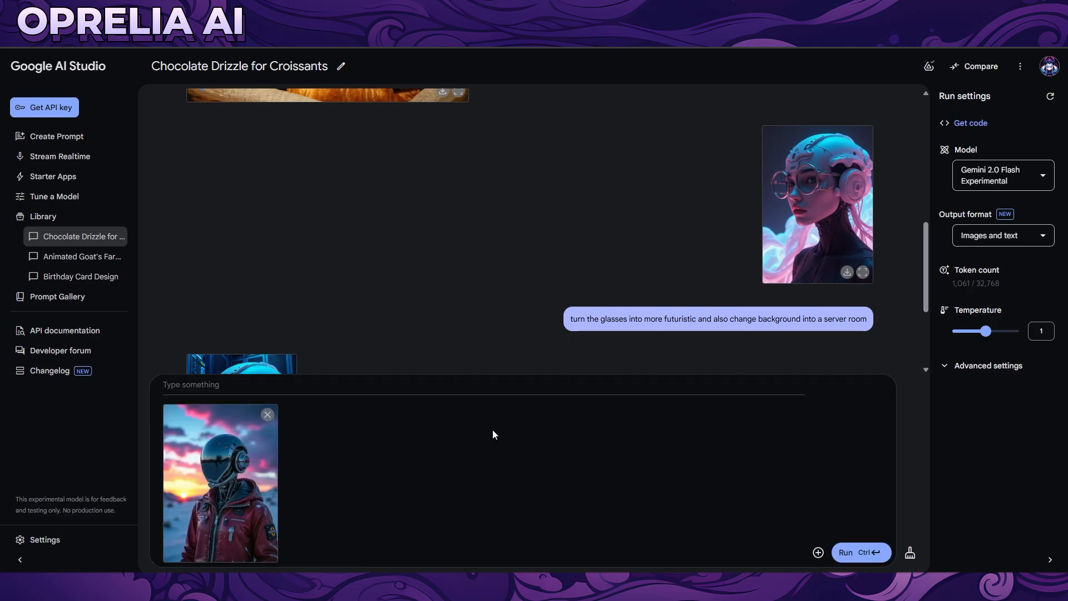
type("Remove the background an")
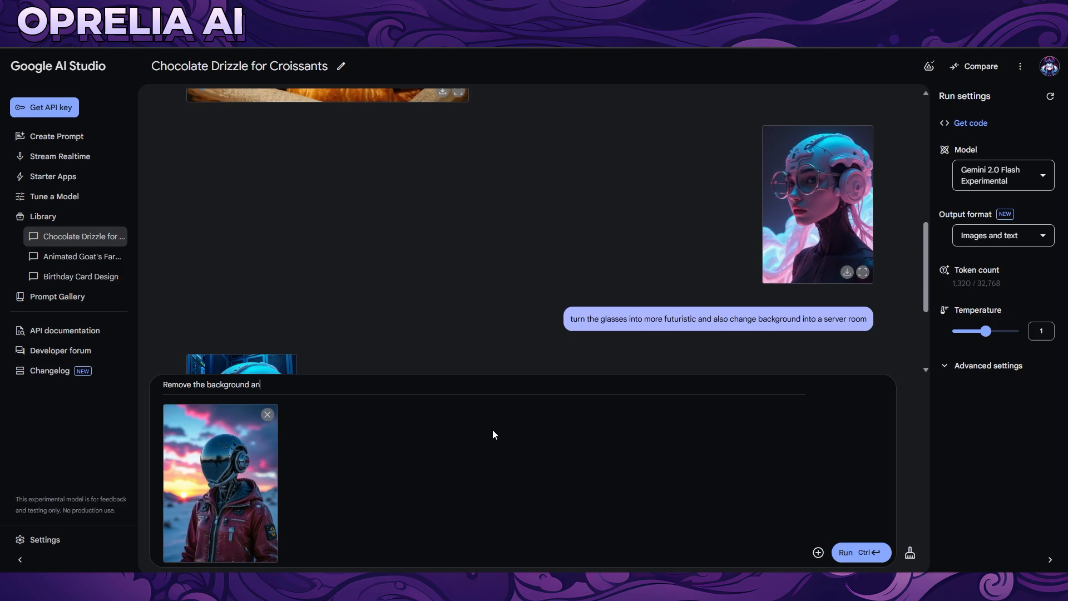
type("d create a sunny grasslands")
left_click(846, 552)
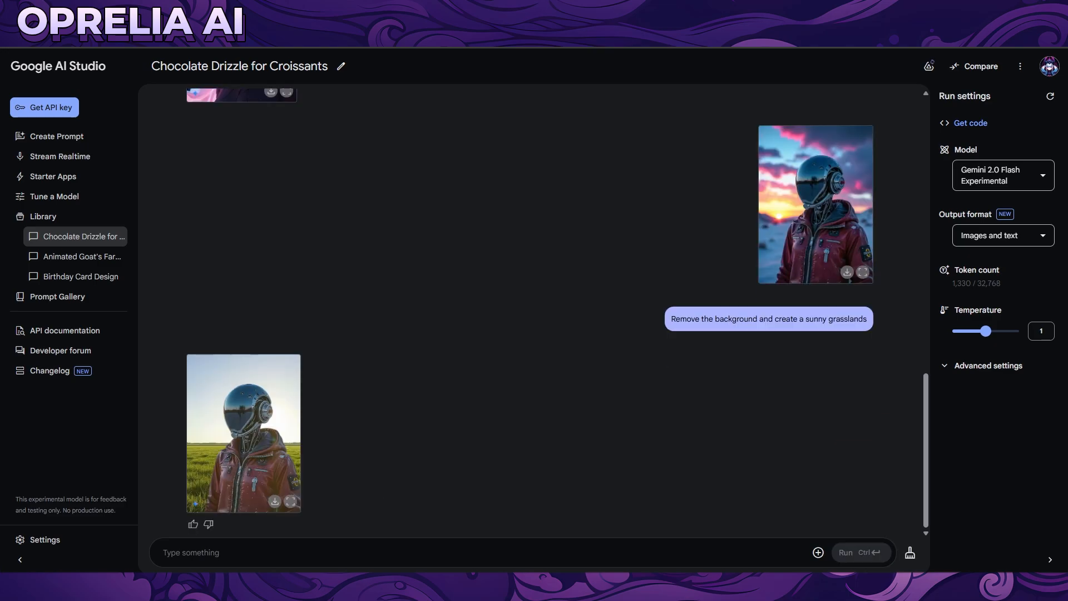
left_click(294, 501)
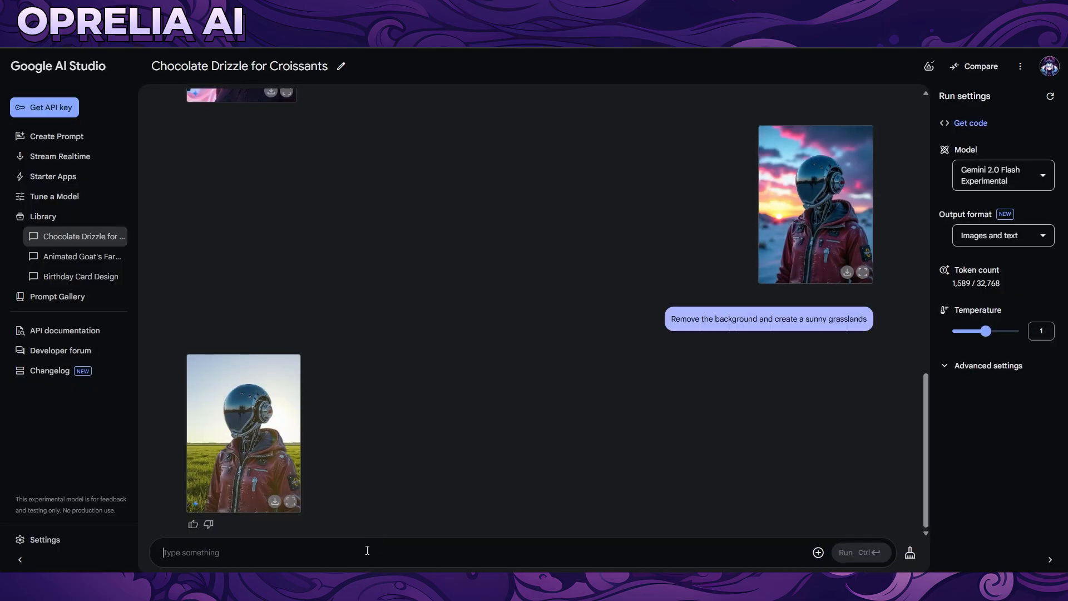
Submit the follow-up prompt "make the helmet more darker" for the grassland image.
type("ma")
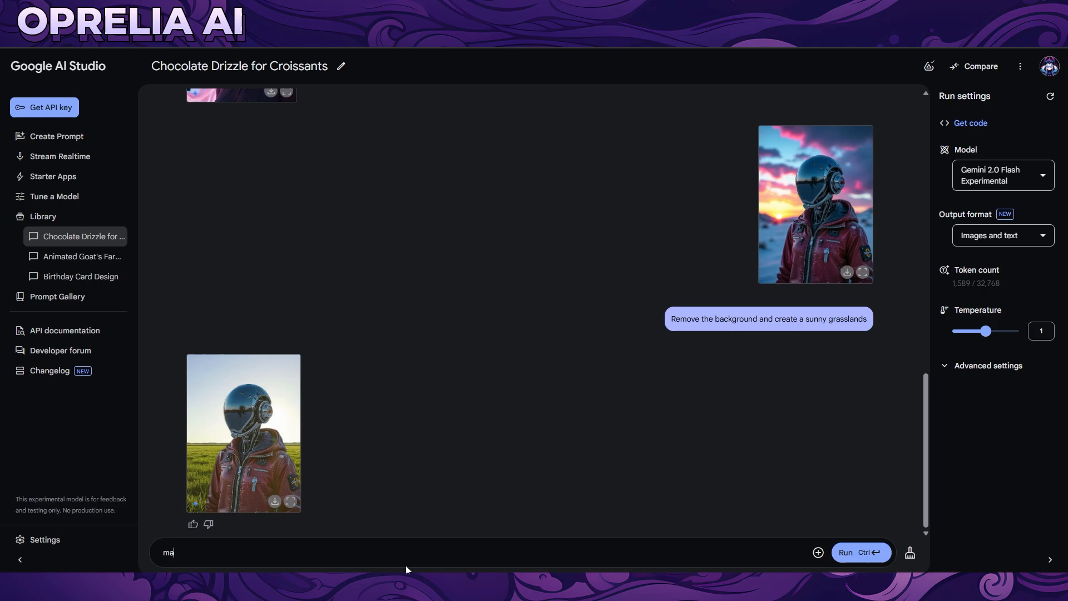
type("ke the helmet more darker")
left_click(851, 553)
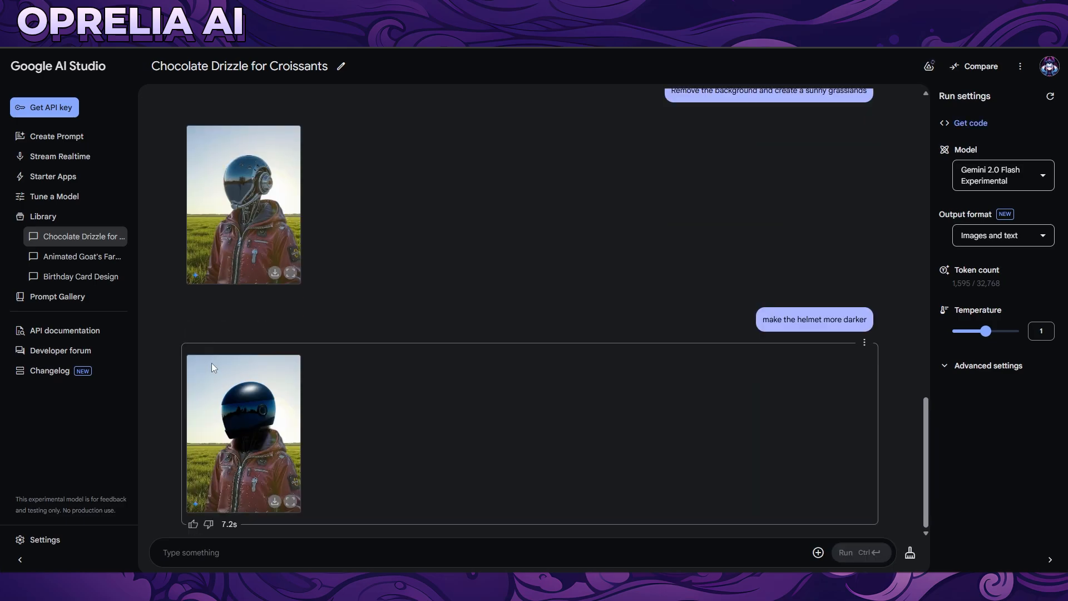
Inspect the darker-helmet image at full size and submit negative feedback on that response without giving a reason.
left_click(290, 502)
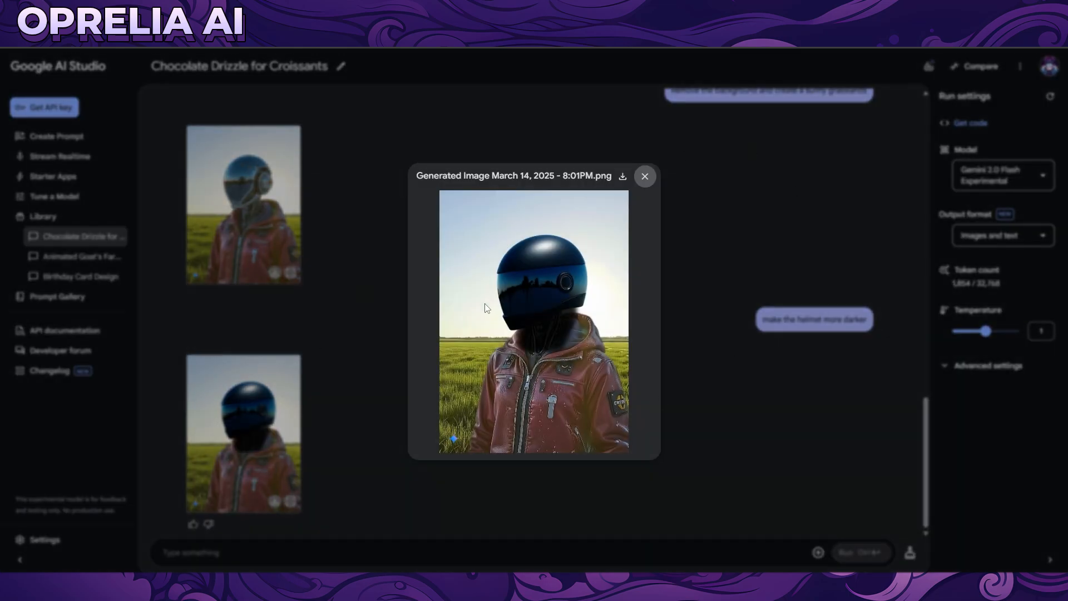
left_click(645, 177)
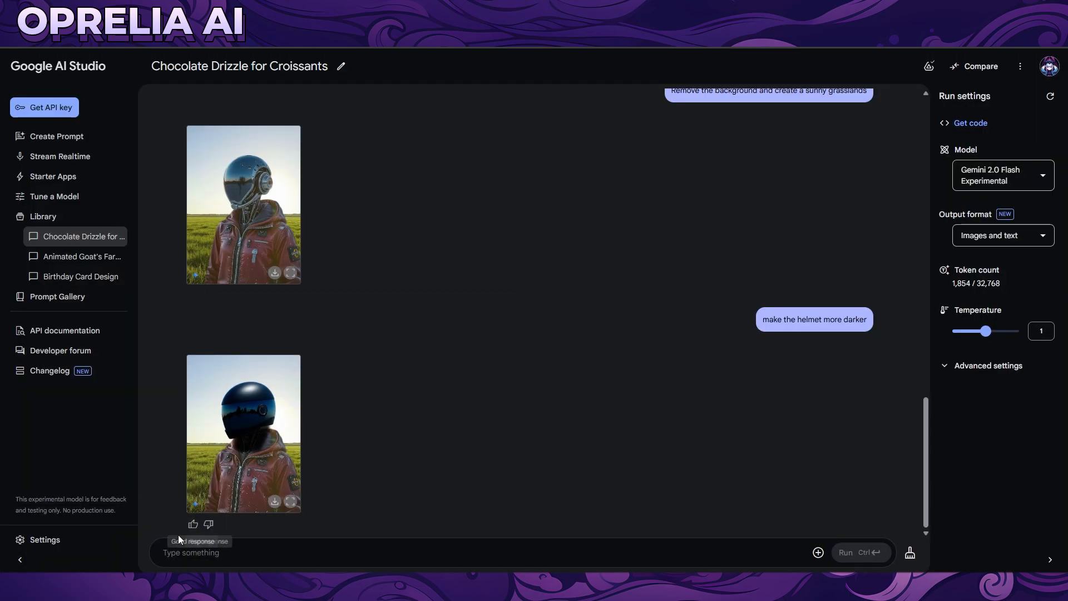
left_click(209, 524)
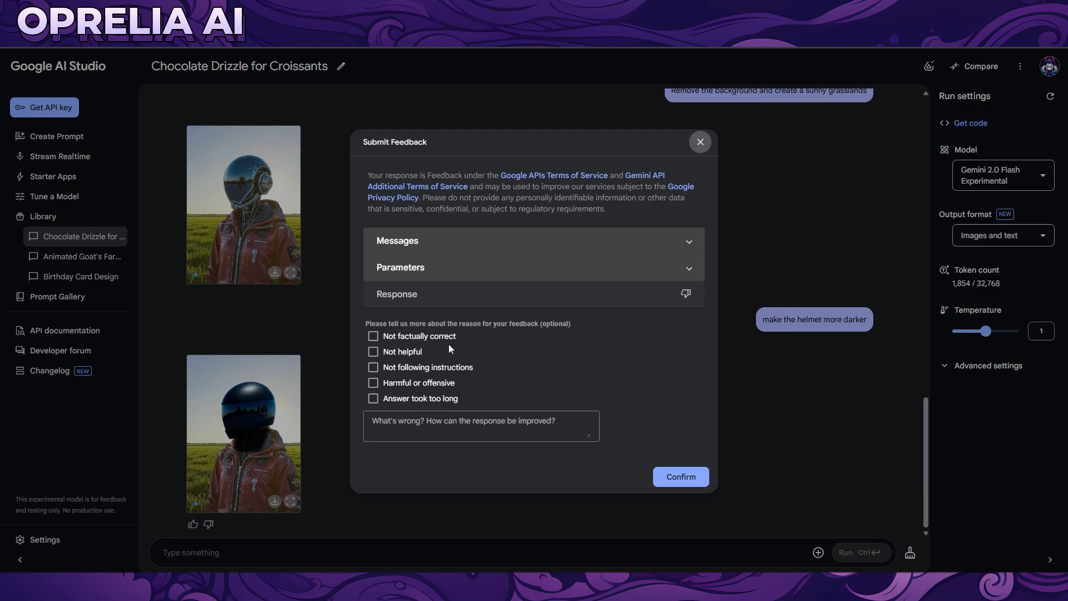
left_click(678, 476)
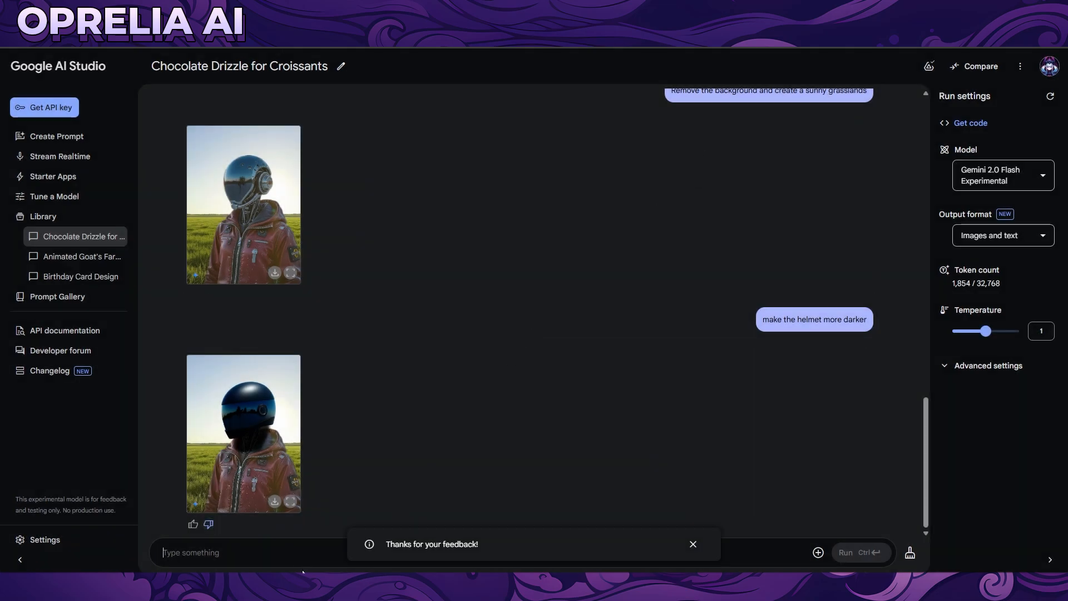
Attach the painted portrait of the bulging-eyed screaming man, submit "add a tophat to the character", and inspect the generated image at full size.
left_click_drag(302, 571, 358, 546)
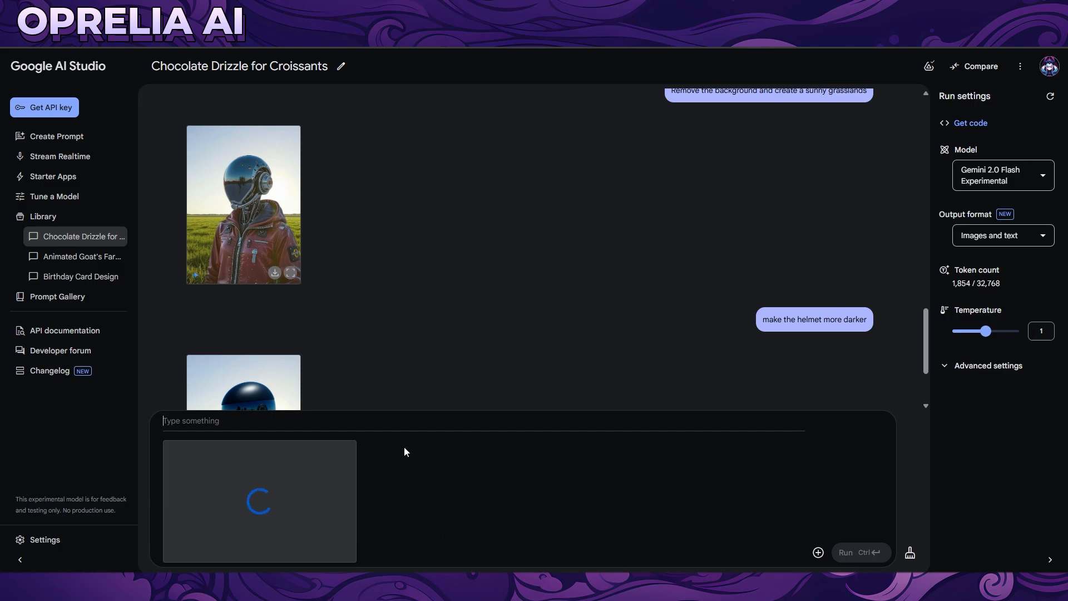
type("add a top")
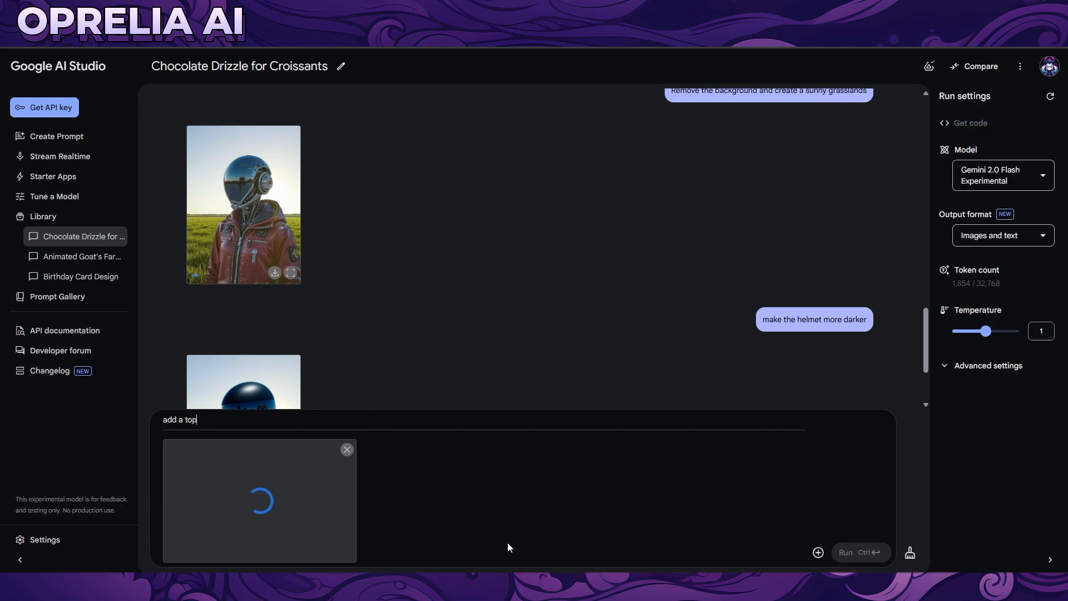
type("hat to the char")
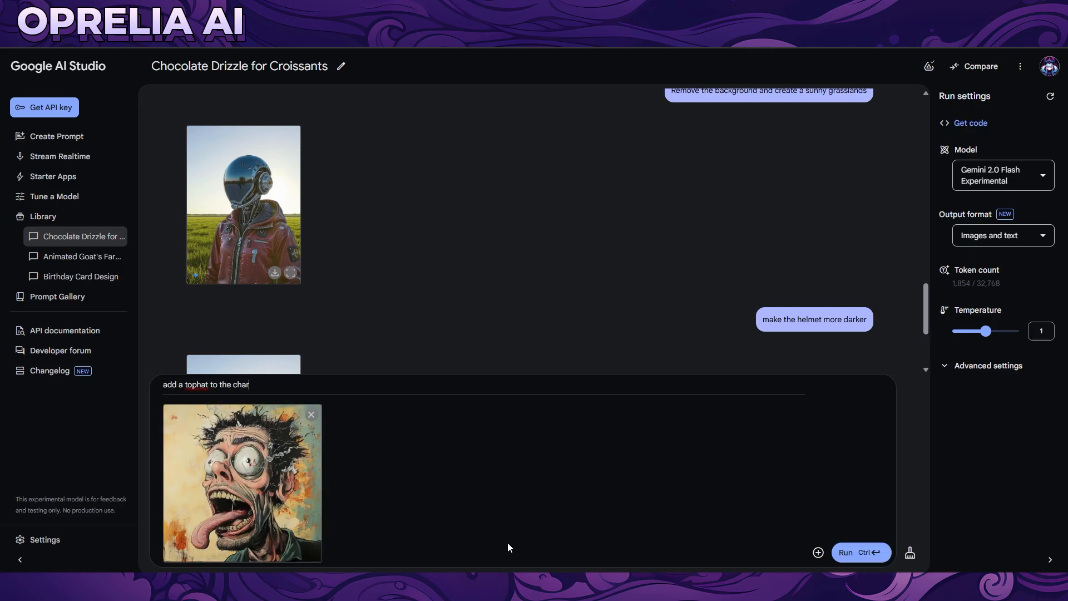
type("acrte")
key("BackSpace")
key("BackSpace")
key("BackSpace")
type("t")
left_click(871, 554)
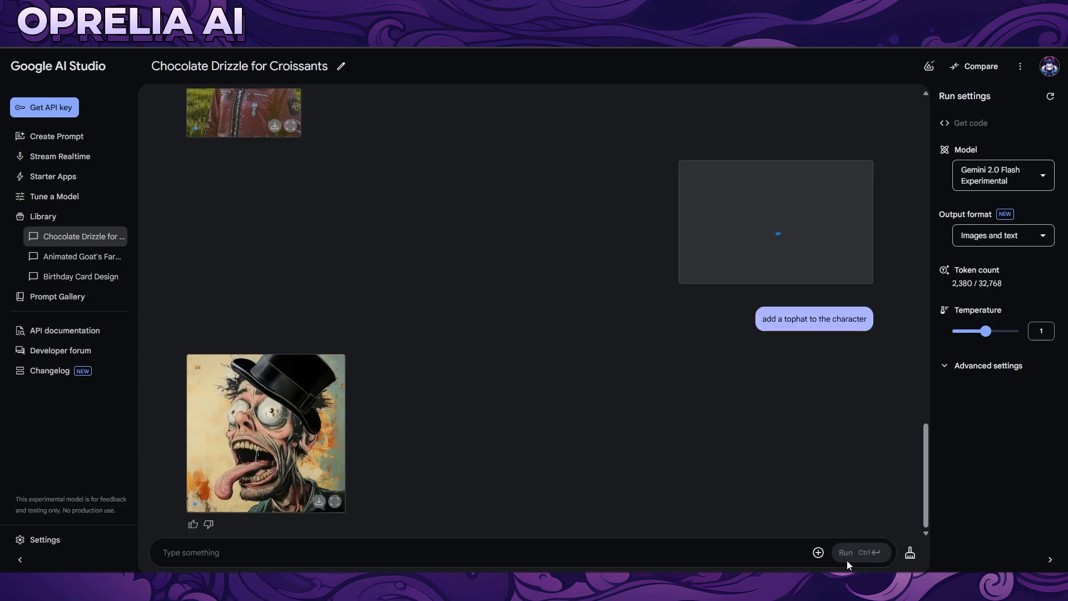
left_click(335, 501)
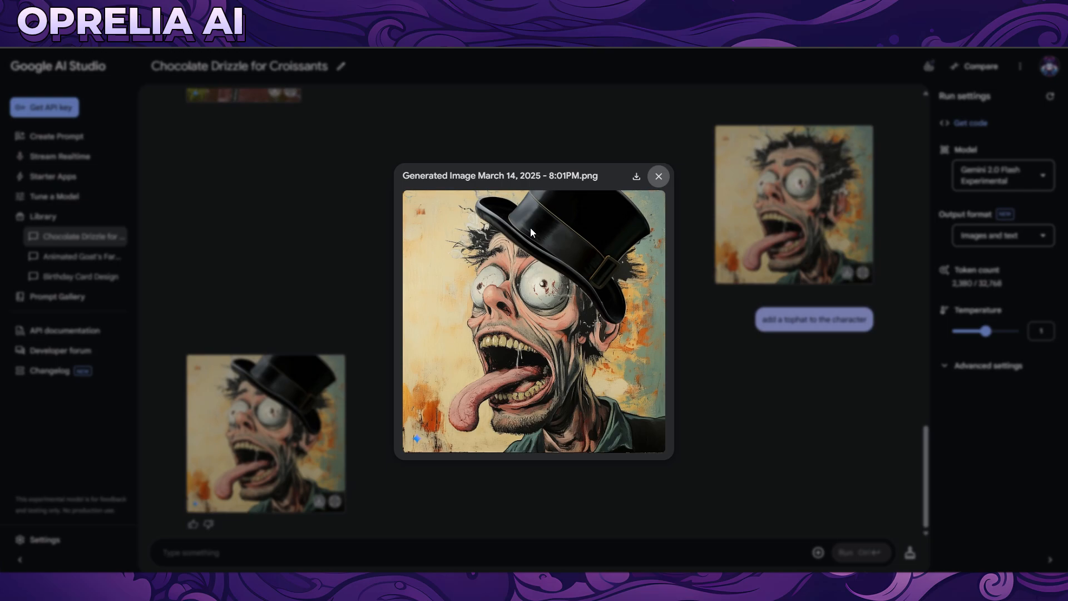
left_click(659, 177)
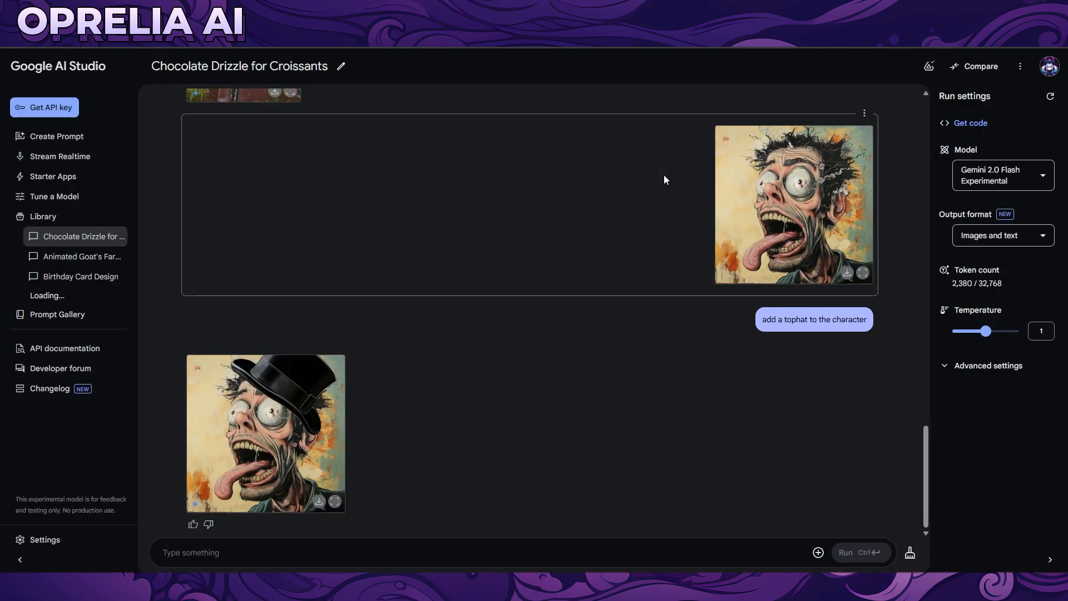
Submit the follow-up prompt "turn the artstyle more into realistic 3D" for the top-hat image and view the result at full size.
left_click(524, 557)
type("turn the artstyle more into realistic 3D")
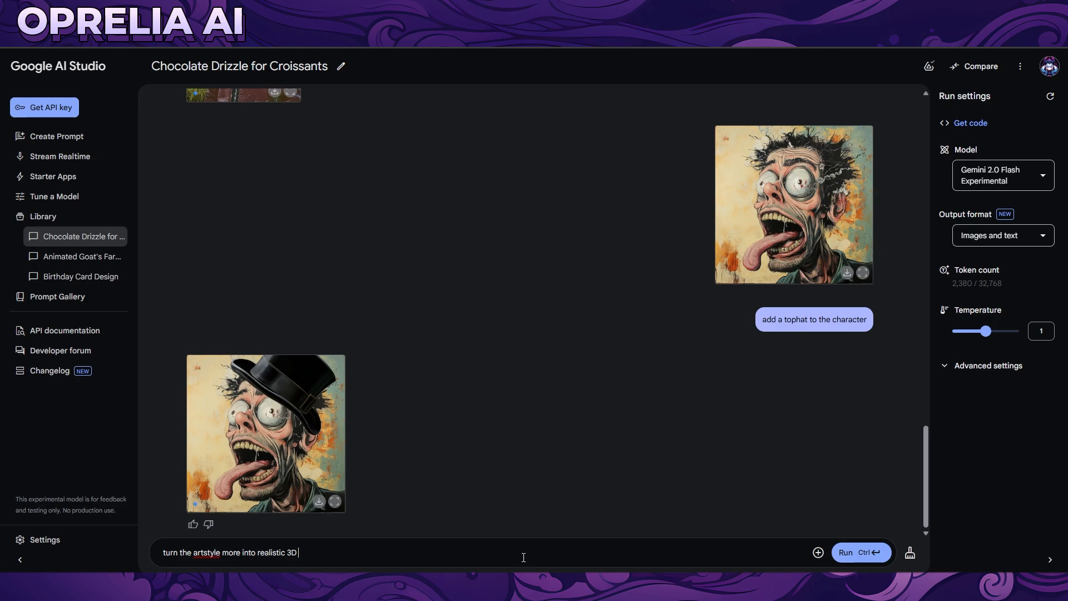
left_click(846, 552)
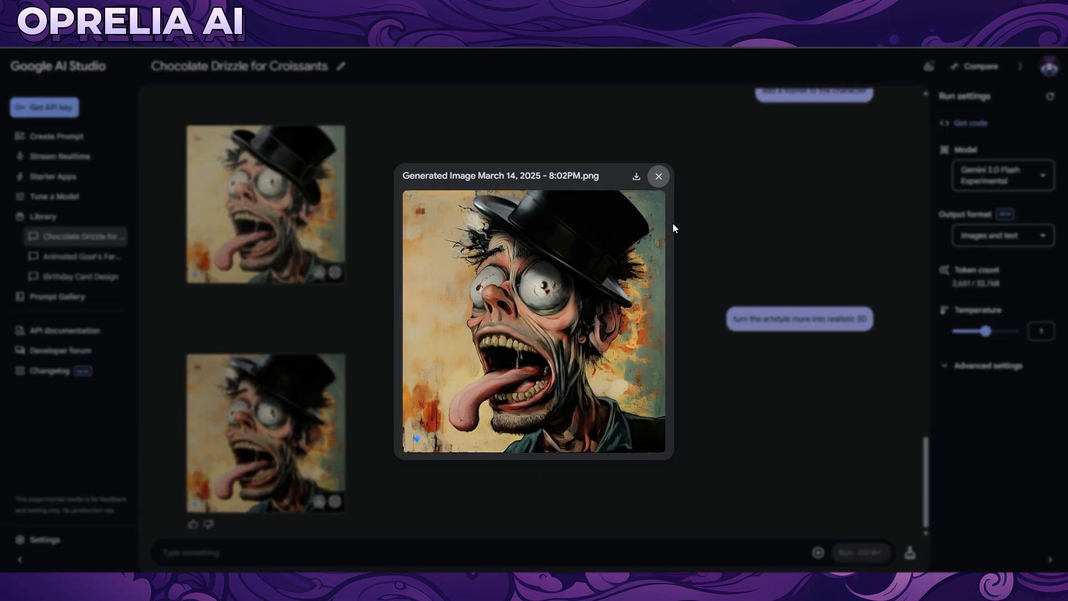
left_click(658, 176)
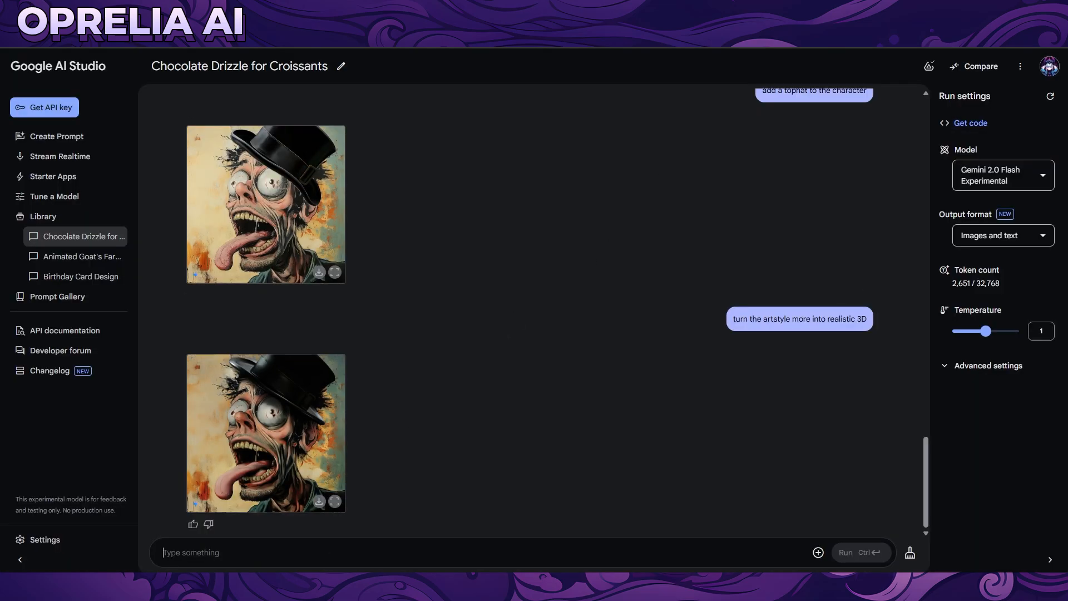
Attach the photo of the colourful plant and submit "Turn the plant and the image into a 2D anime style".
left_click_drag(61, 478, 334, 523)
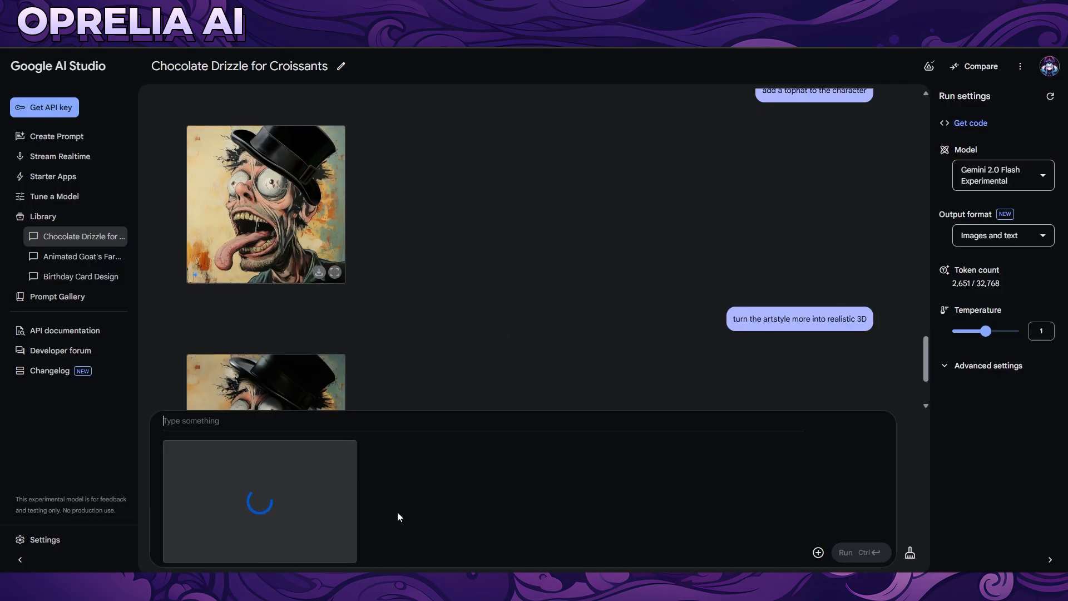
left_click(527, 481)
type("Turn the p")
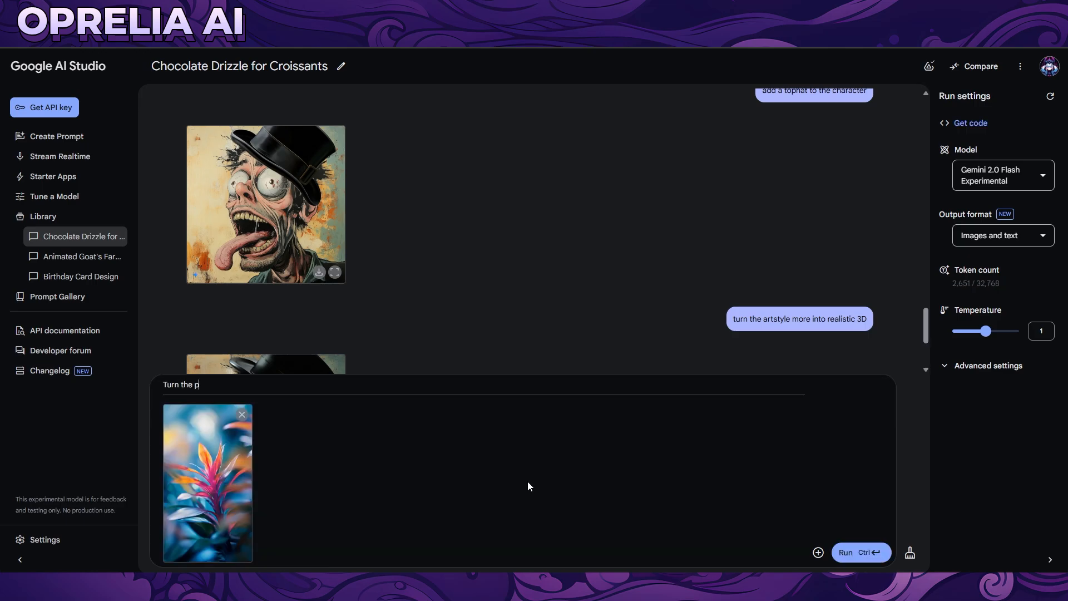
type("lant and the image into a 2D ani")
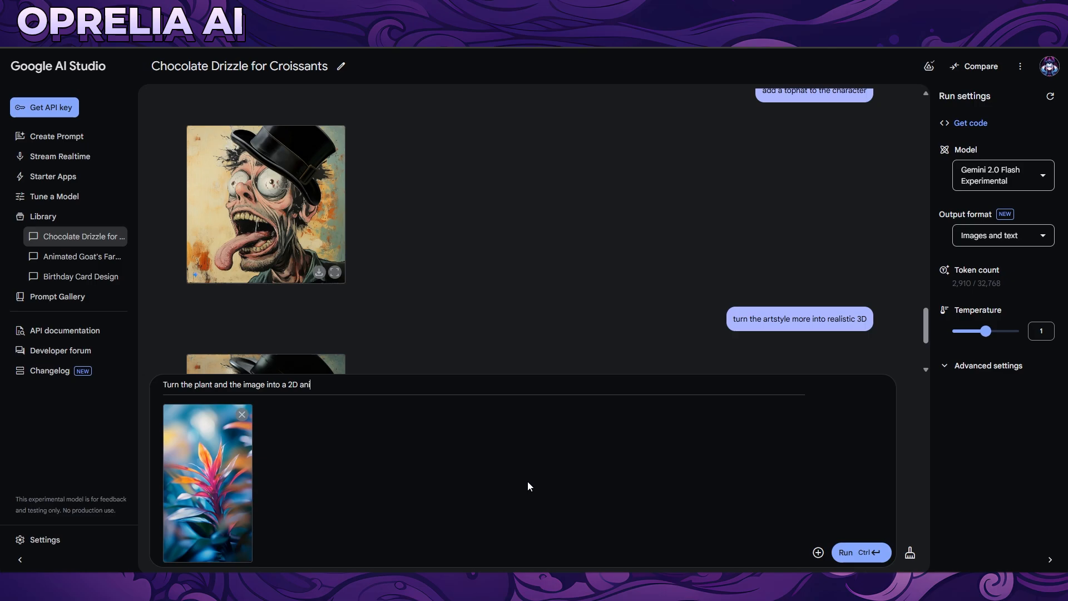
type("me style")
key("ctrl+Return")
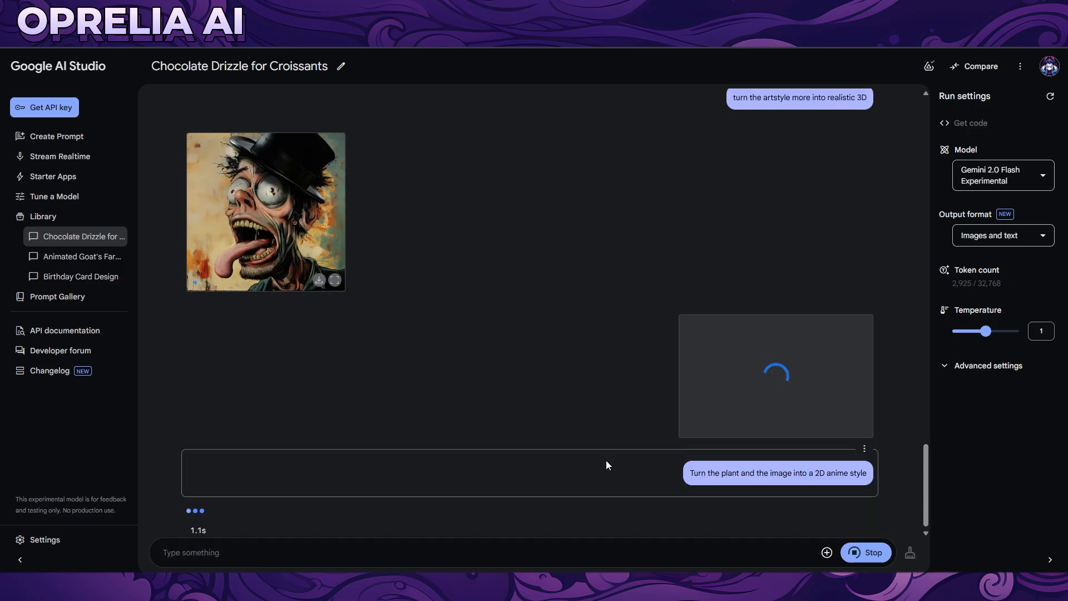
Expand the advanced run settings and set the temperature to 1.1.
left_click(996, 367)
scroll(1008, 367, "down", 1)
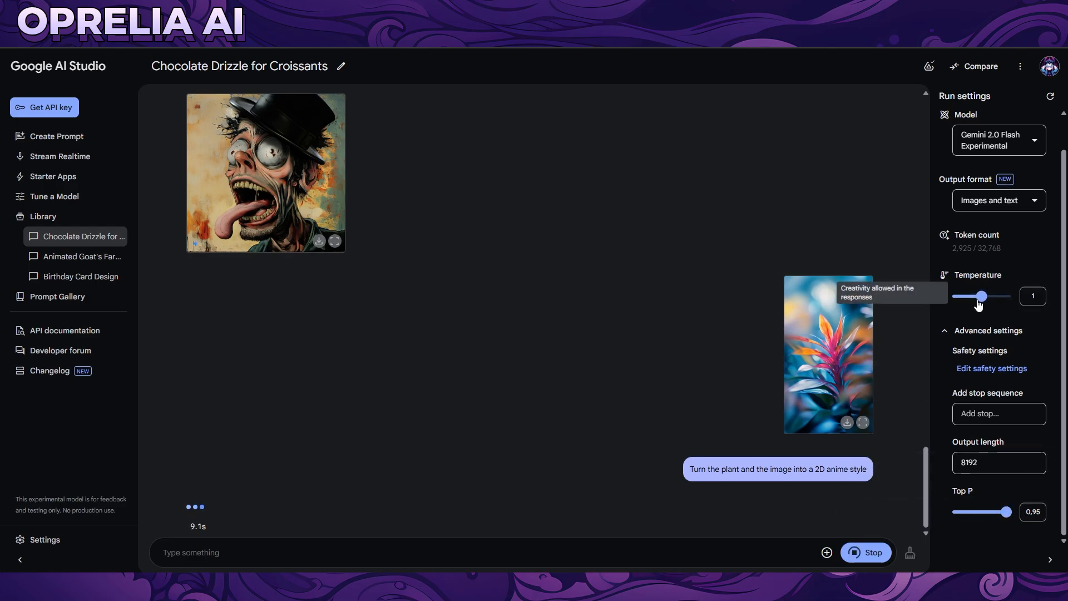
mouse_move(981, 298)
left_mouse_down()
mouse_move(994, 300)
mouse_move(984, 298)
left_mouse_up()
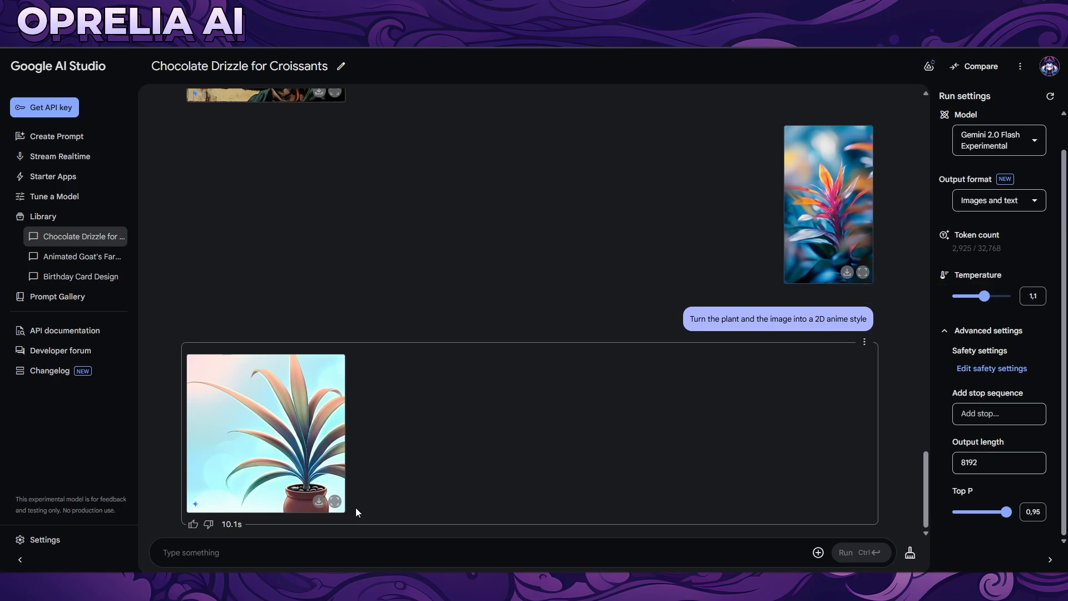
Inspect the generated anime-style plant image at full size.
left_click(335, 501)
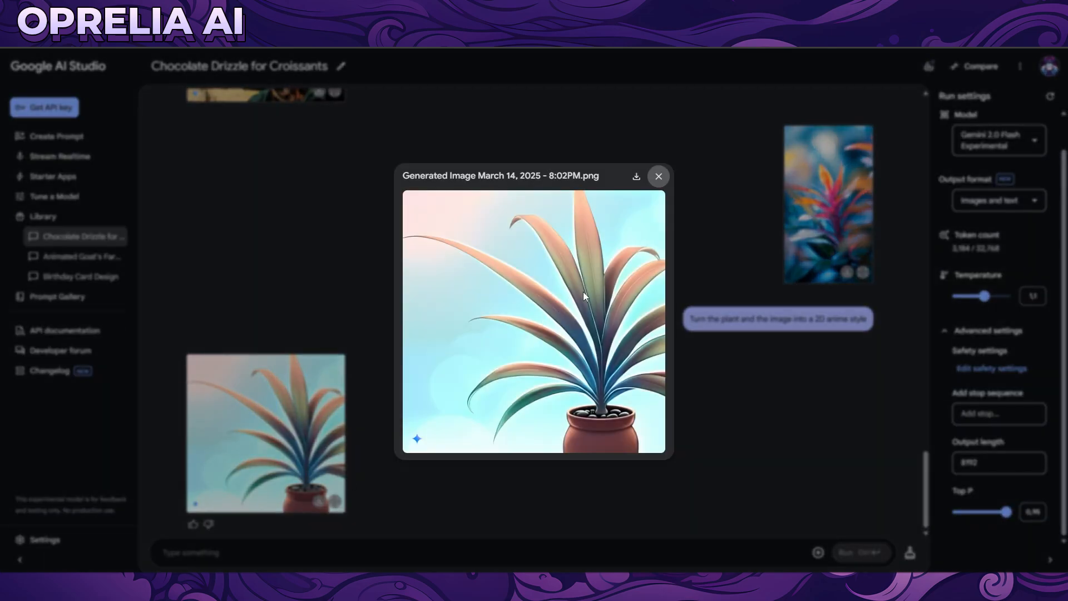
left_click(659, 176)
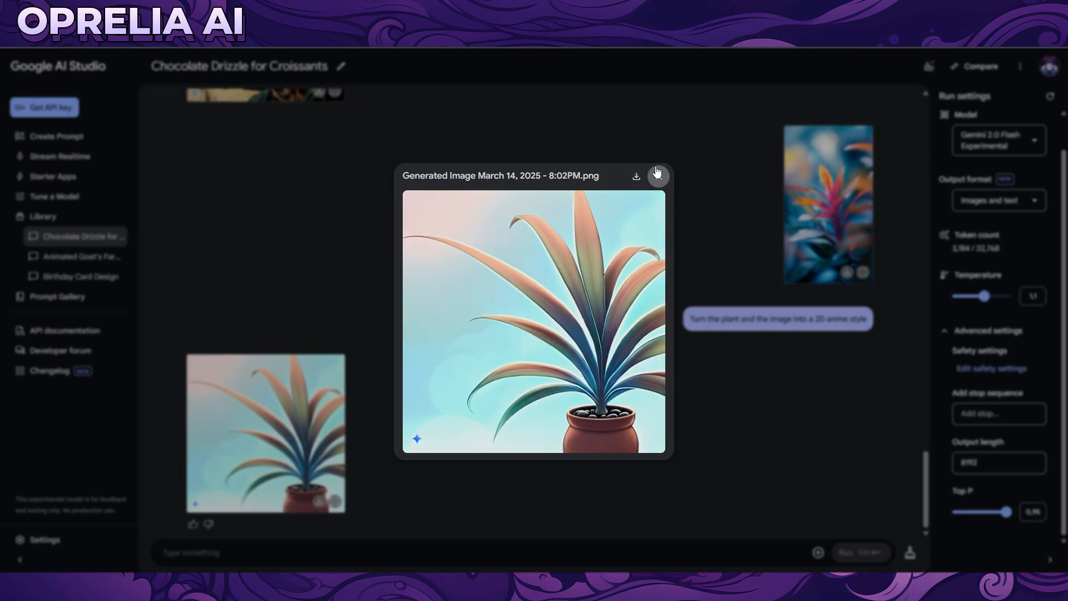
scroll(935, 273, "up", 1)
Open the saved "Image Creation Request" chat from the library and review its ice cream edits from the first prompt to the human hand.
left_click(63, 223)
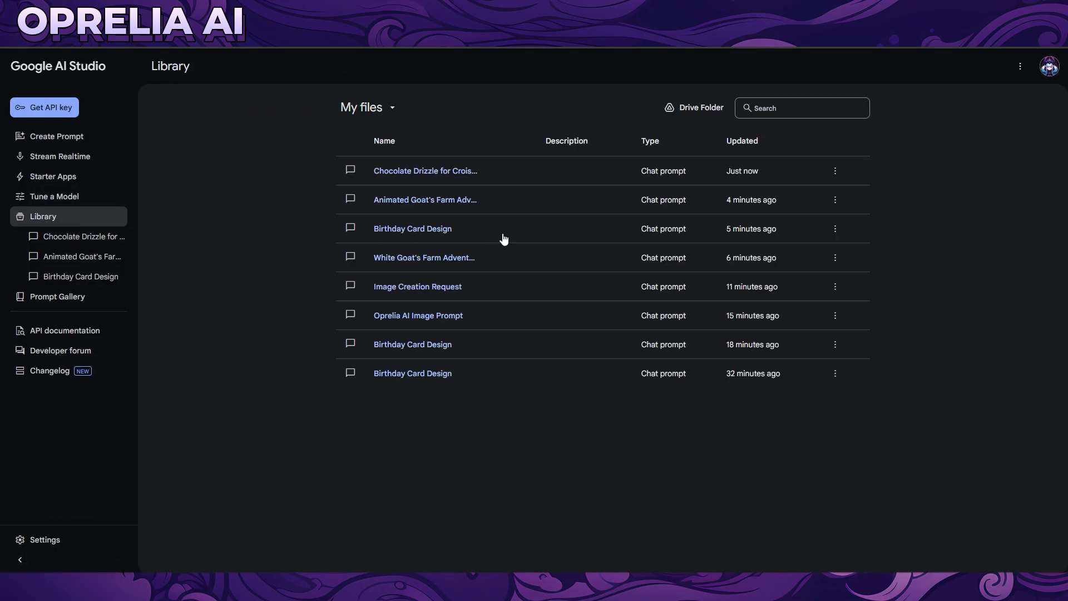
left_click(437, 287)
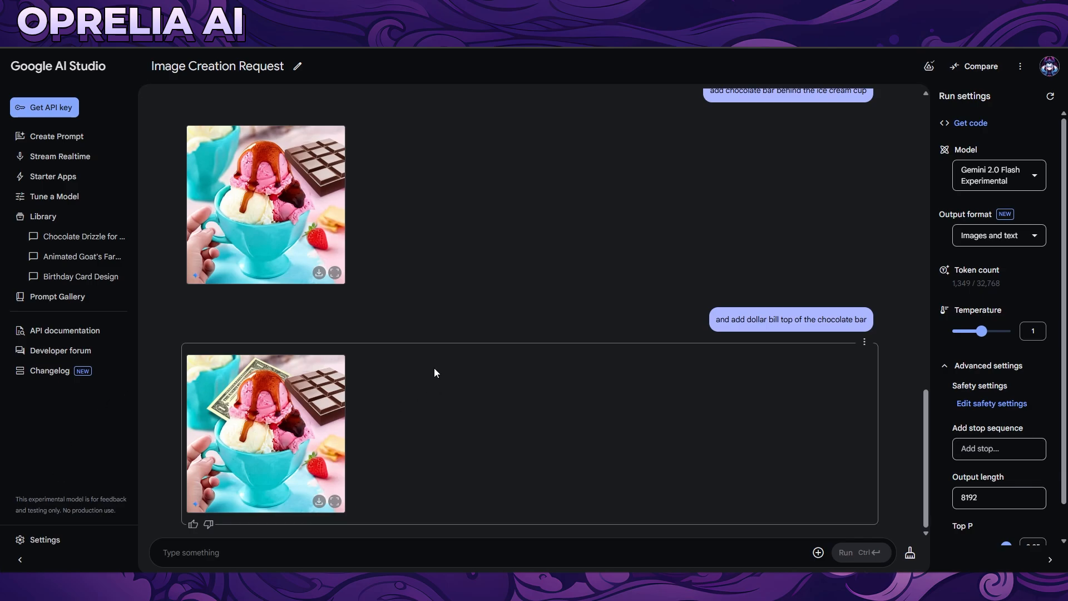
scroll(539, 341, "down", 5)
scroll(538, 342, "up", 5)
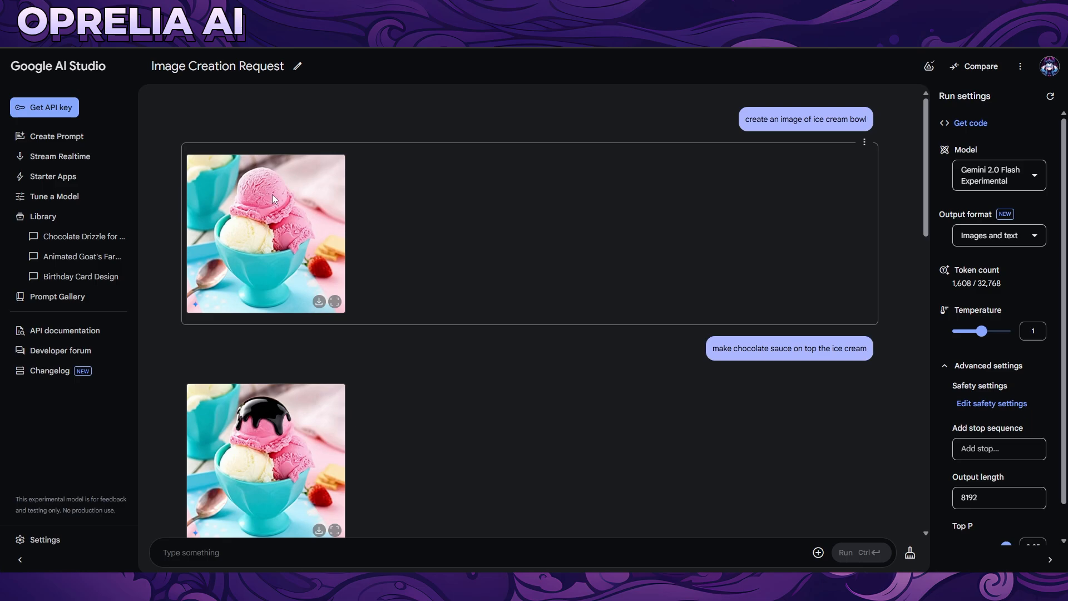
scroll(272, 194, "down", 3)
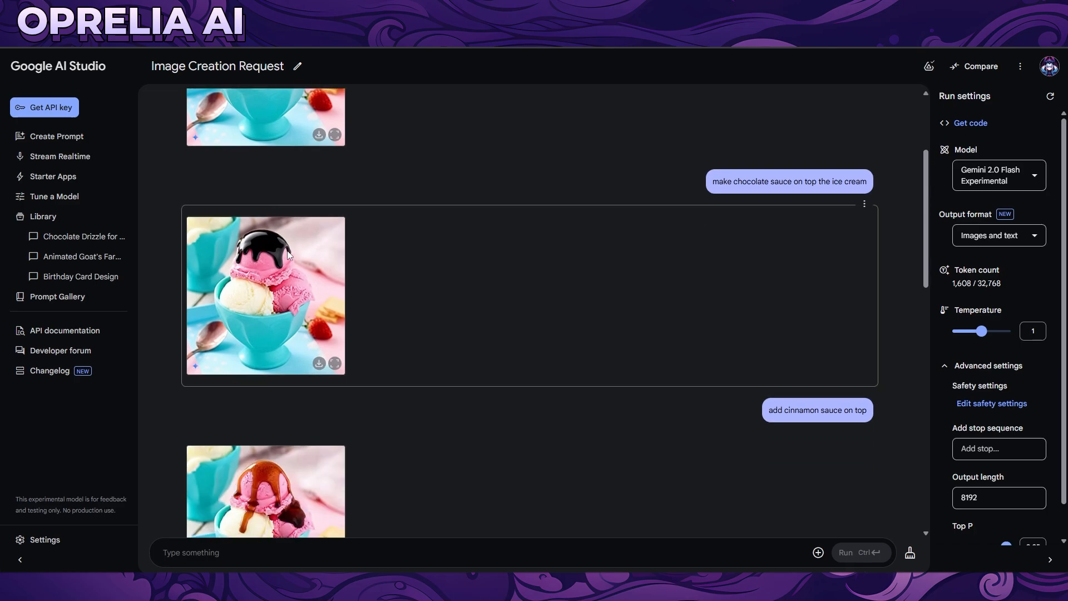
scroll(298, 269, "down", 3)
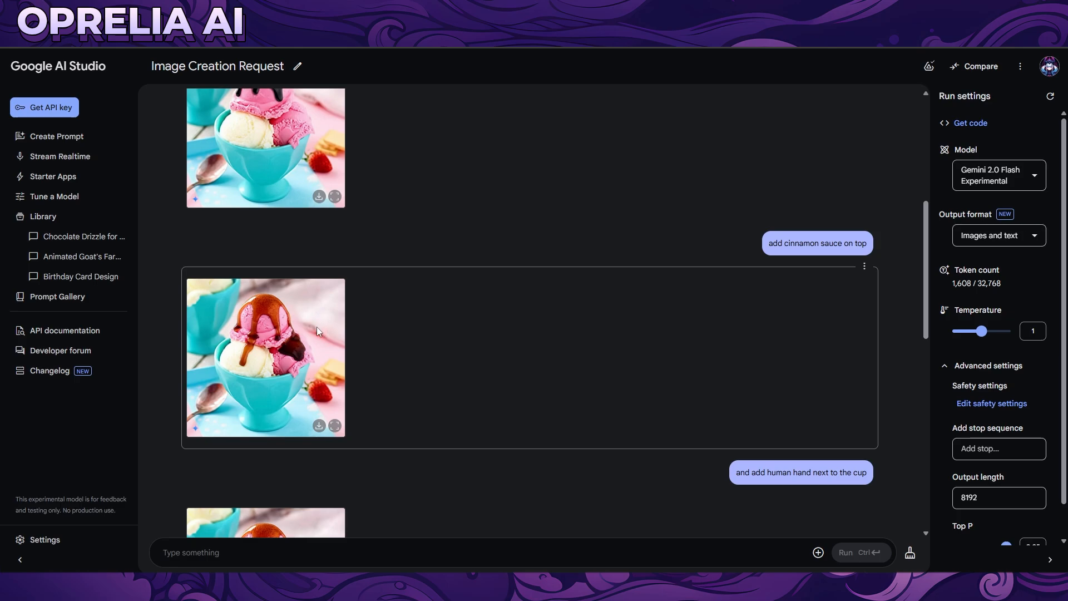
scroll(316, 328, "down", 1)
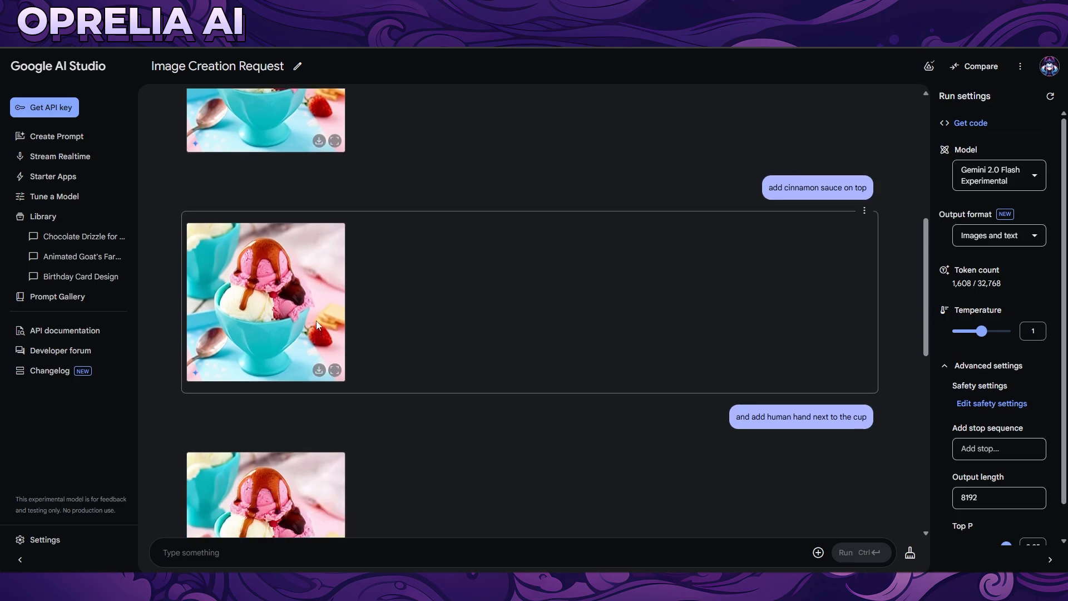
scroll(316, 321, "down", 3)
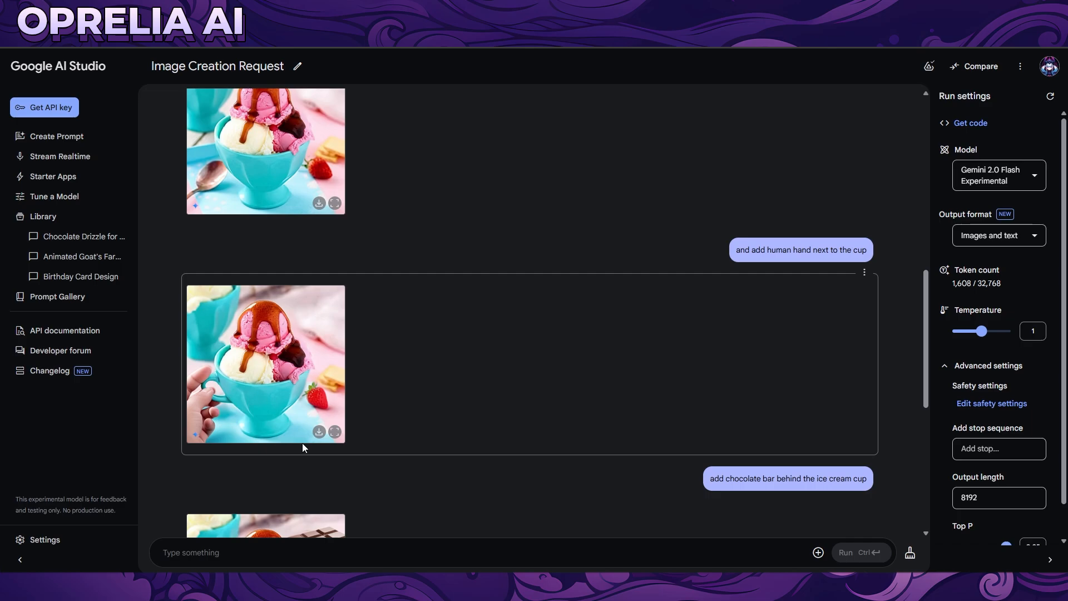
Inspect the human-hand and chocolate-bar versions of the ice cream image at full size and check the chocolate-bar prompt's wording.
left_click(335, 431)
left_click(658, 177)
scroll(568, 313, "down", 4)
left_click(335, 439)
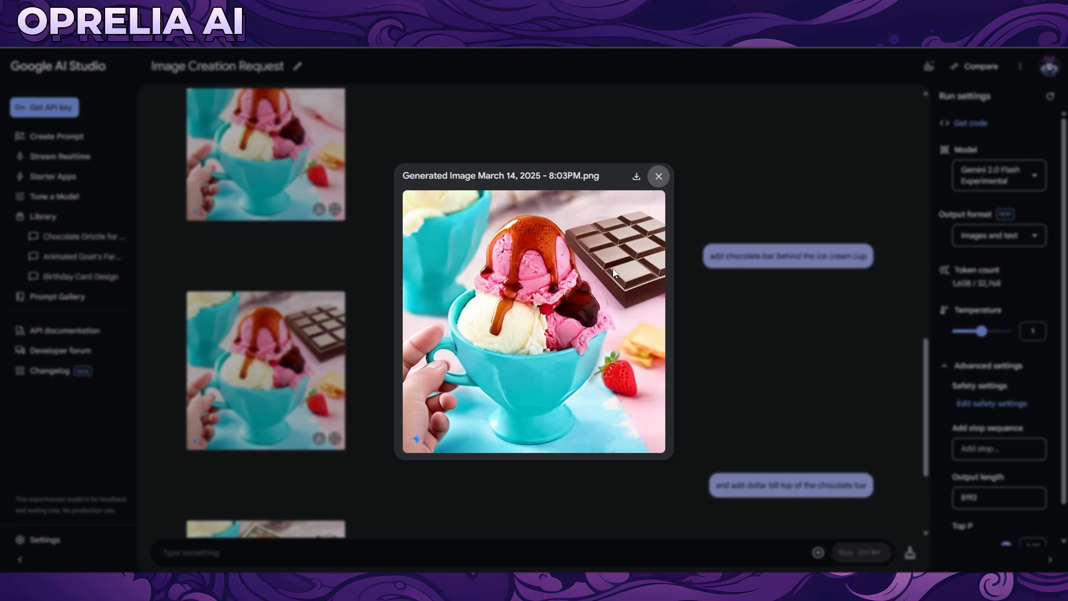
left_click(659, 176)
left_click_drag(755, 257, 814, 256)
left_click(811, 258)
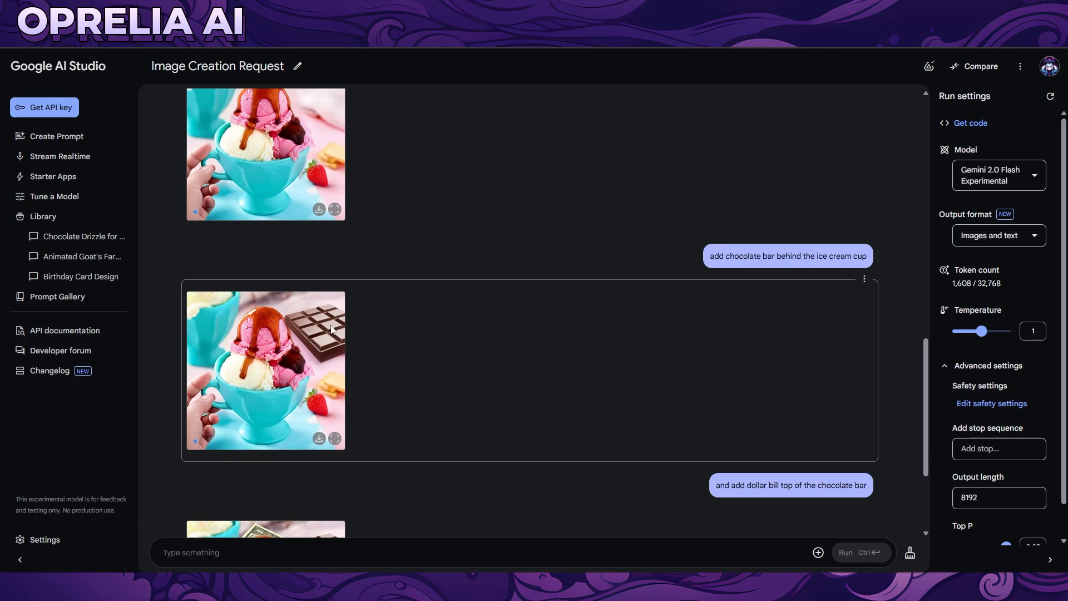
Check the dollar-bill prompt, inspect its generated image at full size, and return to the start of the chat.
scroll(335, 335, "down", 3)
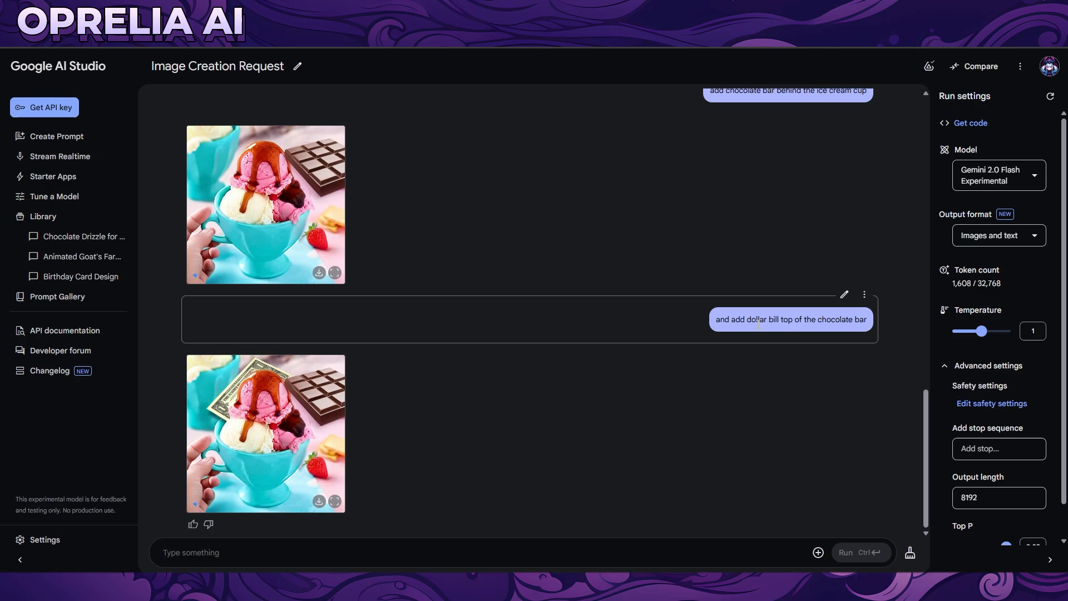
left_click_drag(763, 322, 818, 324)
left_click(818, 324)
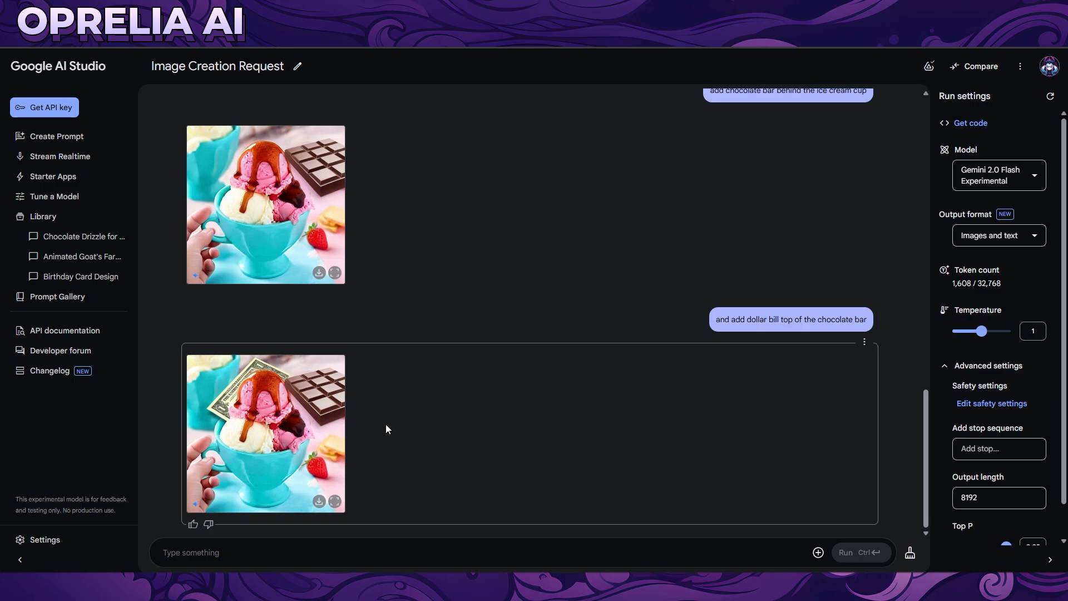
left_click(336, 502)
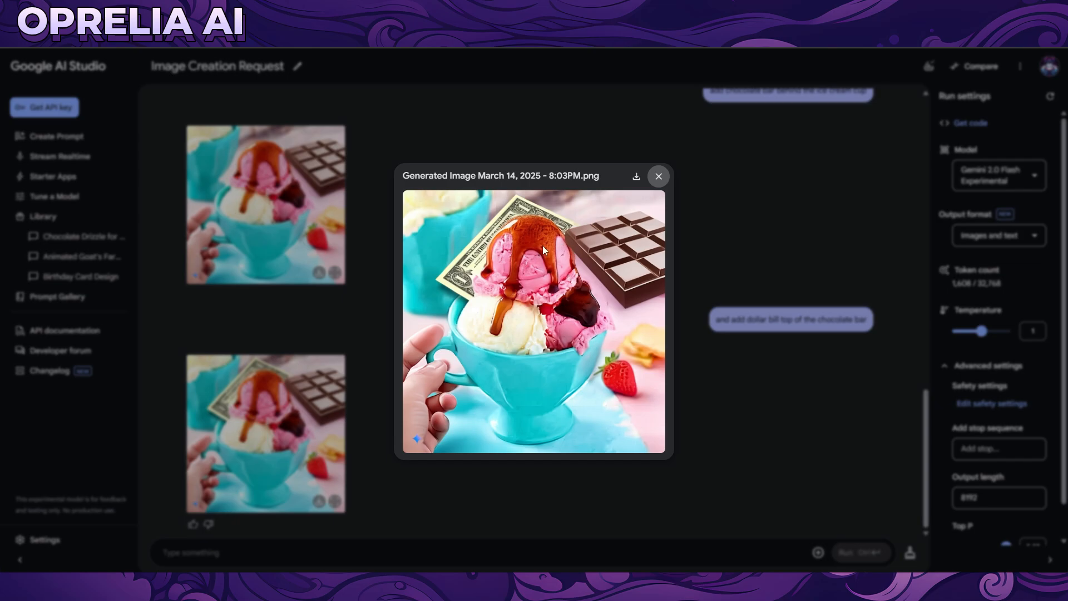
left_click(656, 176)
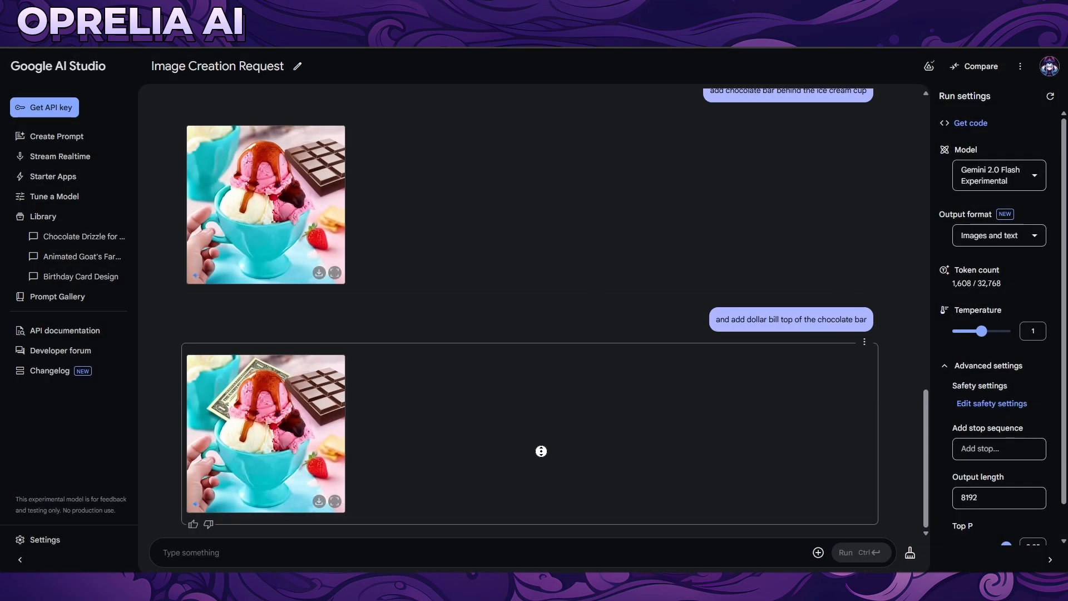
scroll(541, 451, "up", 15)
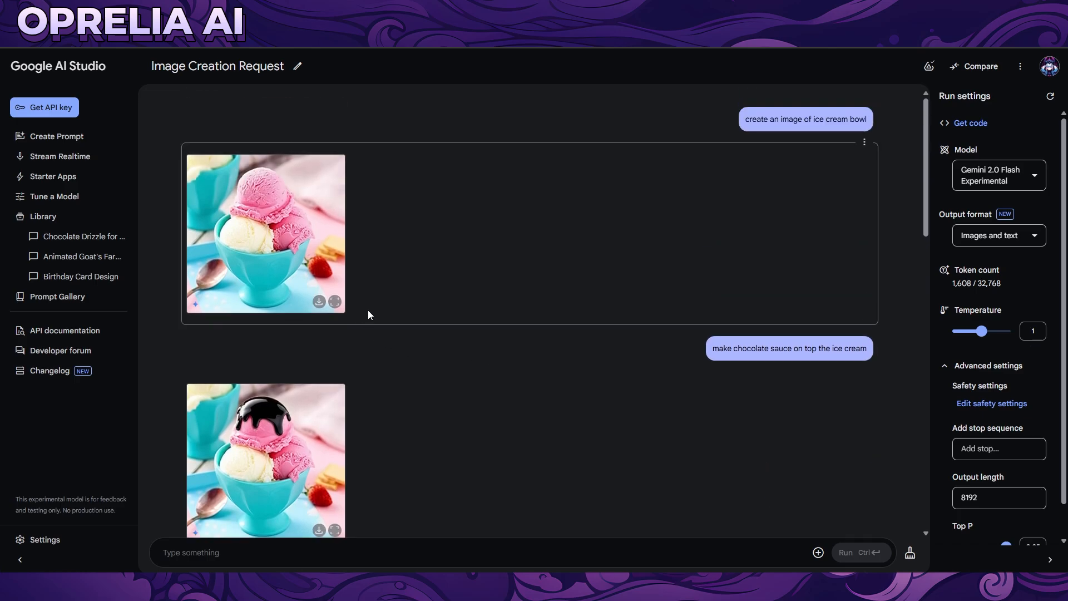
Attach the image of the horned-helmet warrior with crows and submit "remove the background and make it transparent".
left_click_drag(261, 522, 263, 545)
left_click(365, 421)
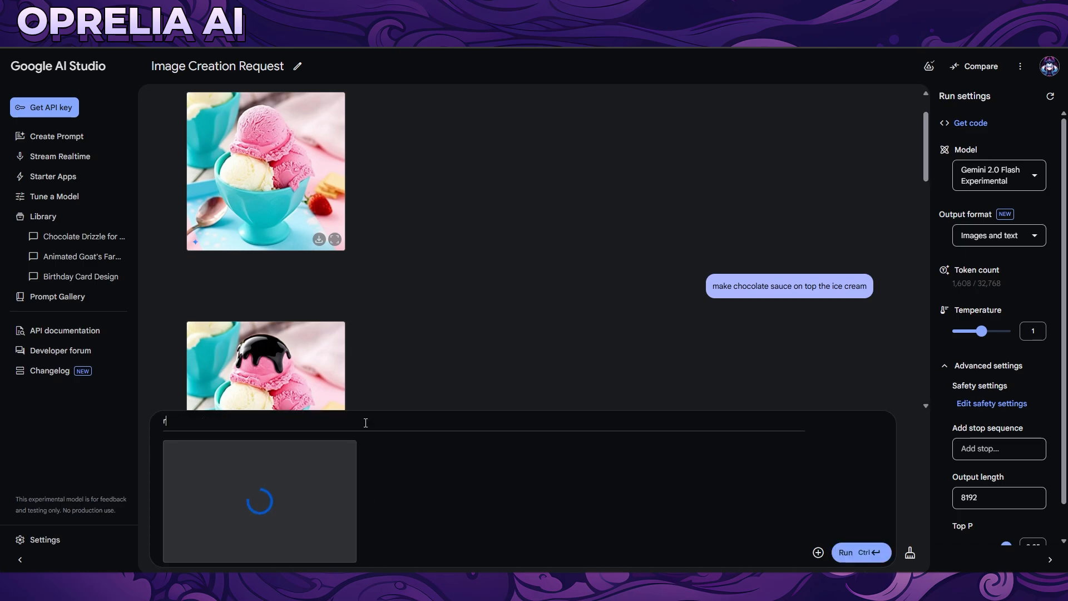
type("remove the backgro")
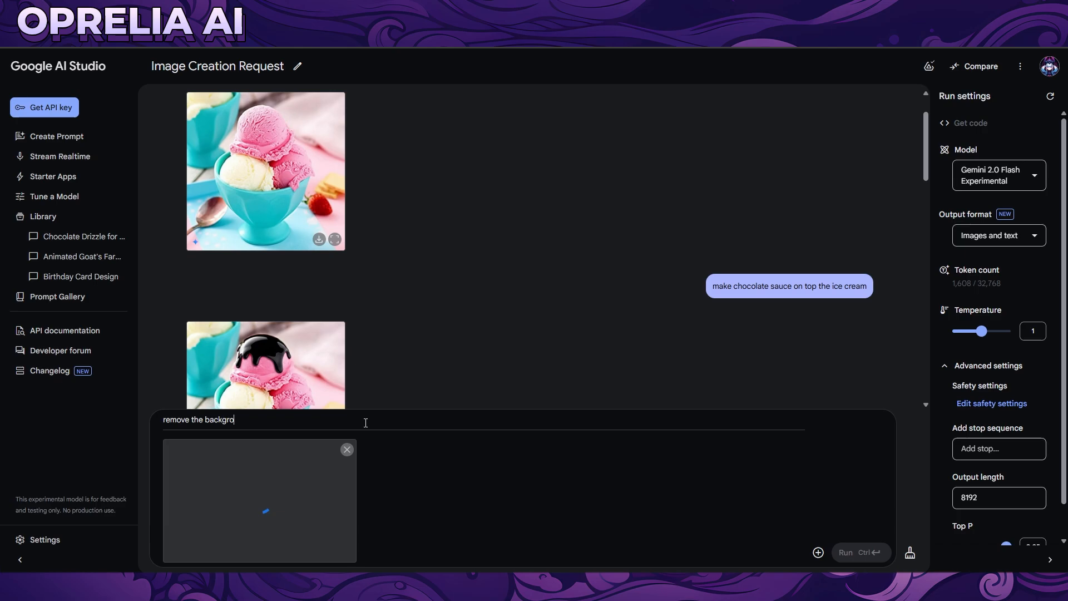
type("und and make it trans")
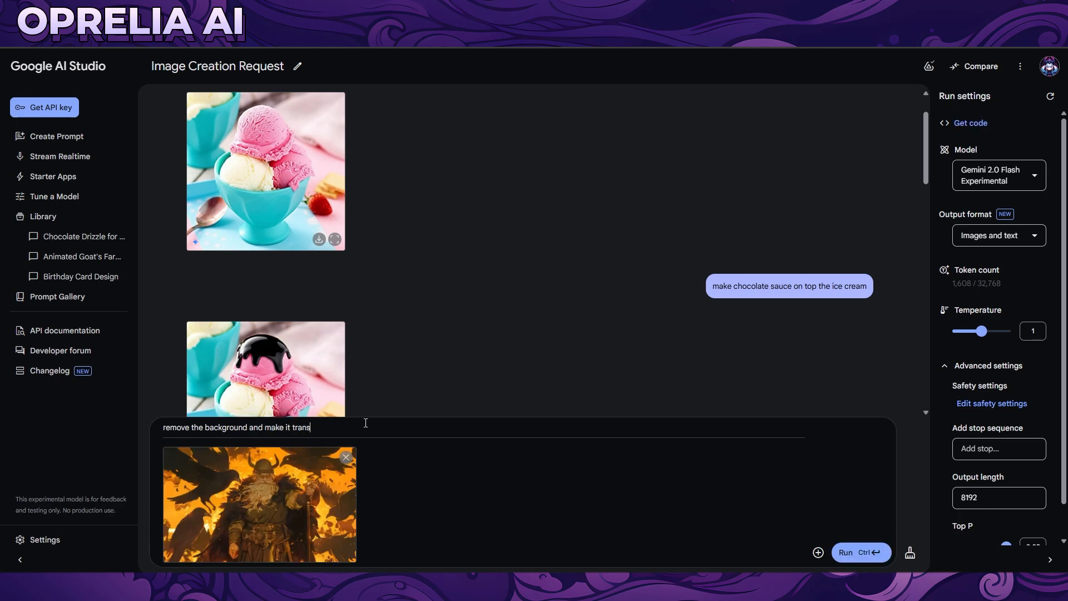
type("parent")
left_click(856, 553)
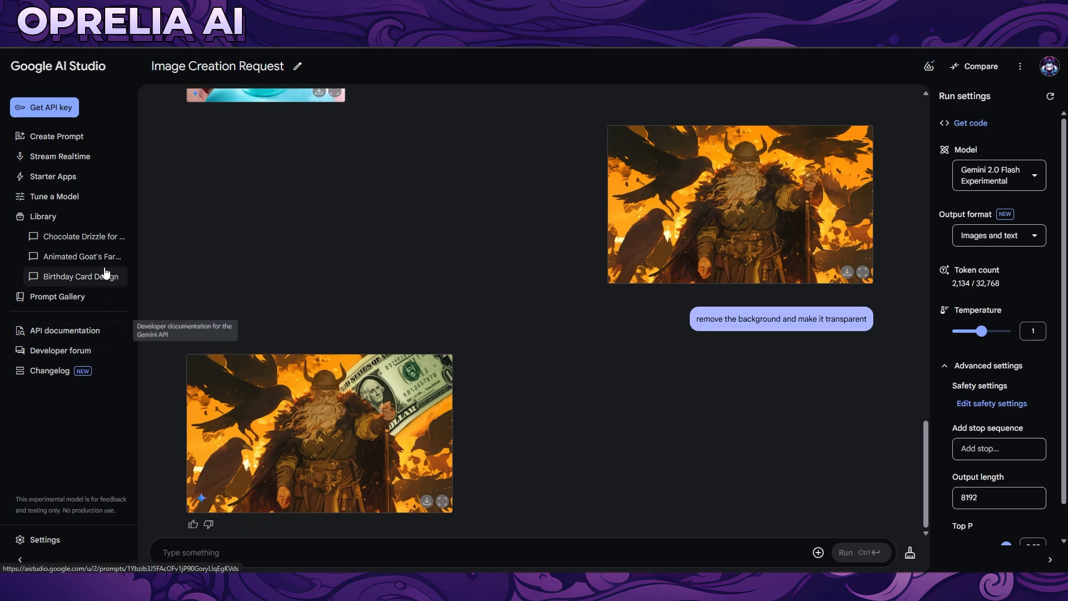
Start a new prompt, attach the image of the horned-helmet warrior with crows, and submit "remove background".
left_click(84, 218)
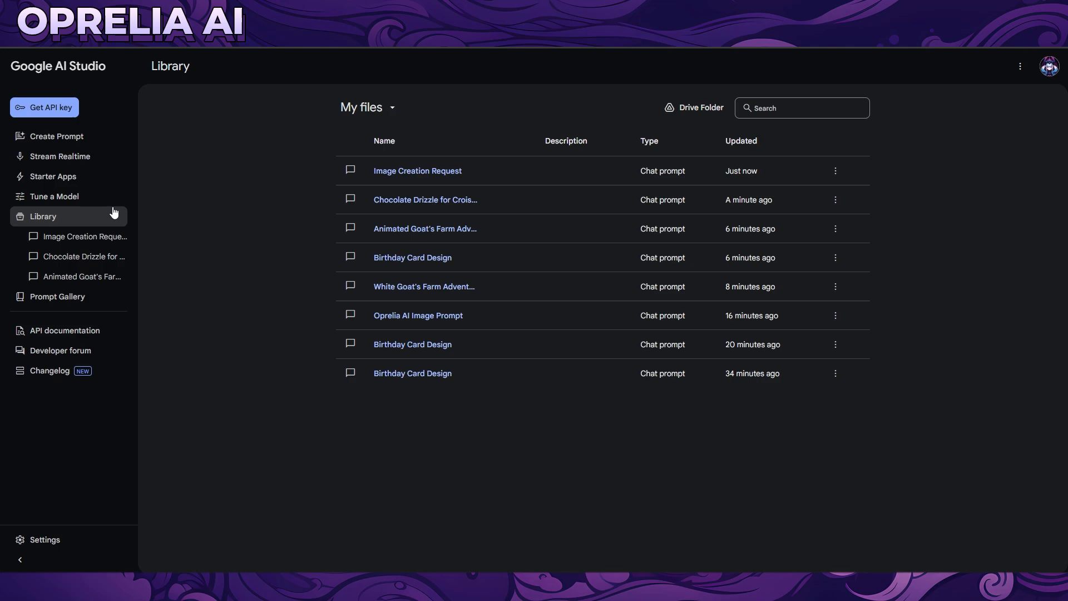
left_click(63, 136)
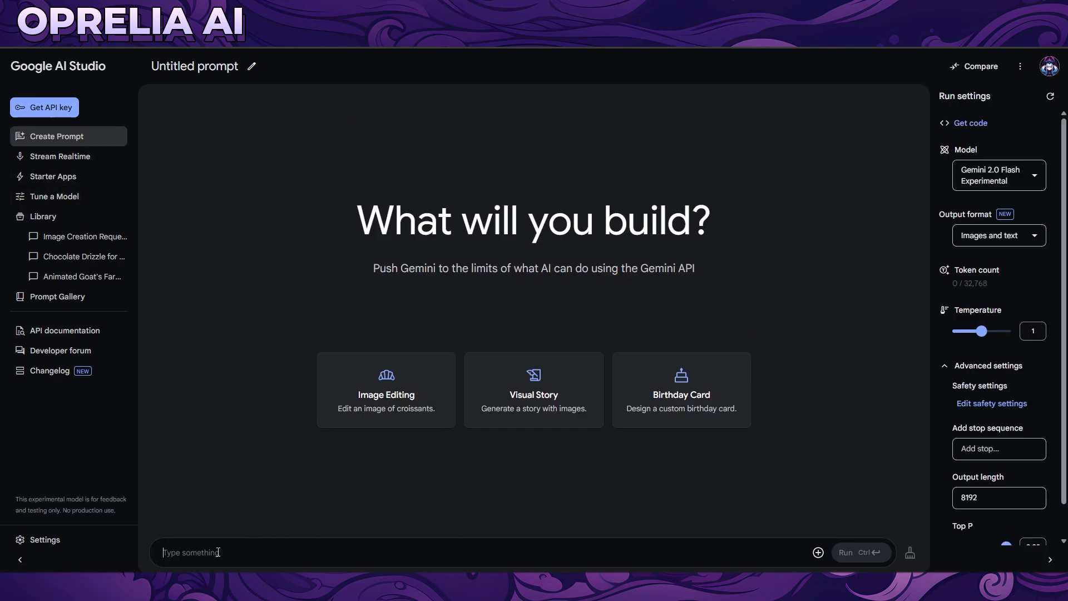
left_click_drag(229, 571, 245, 554)
type("re")
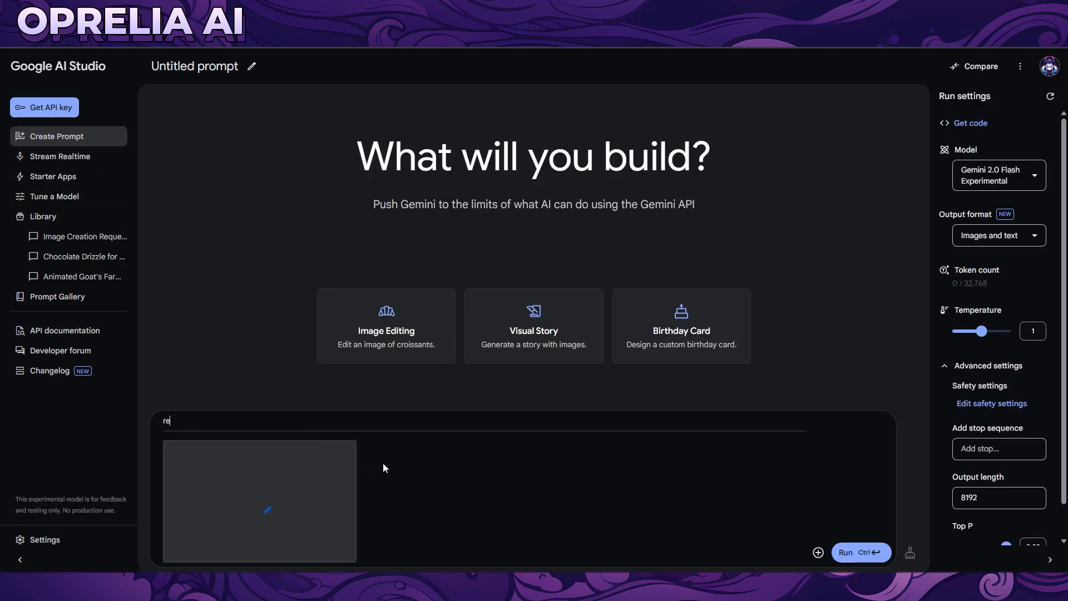
type("mnve background")
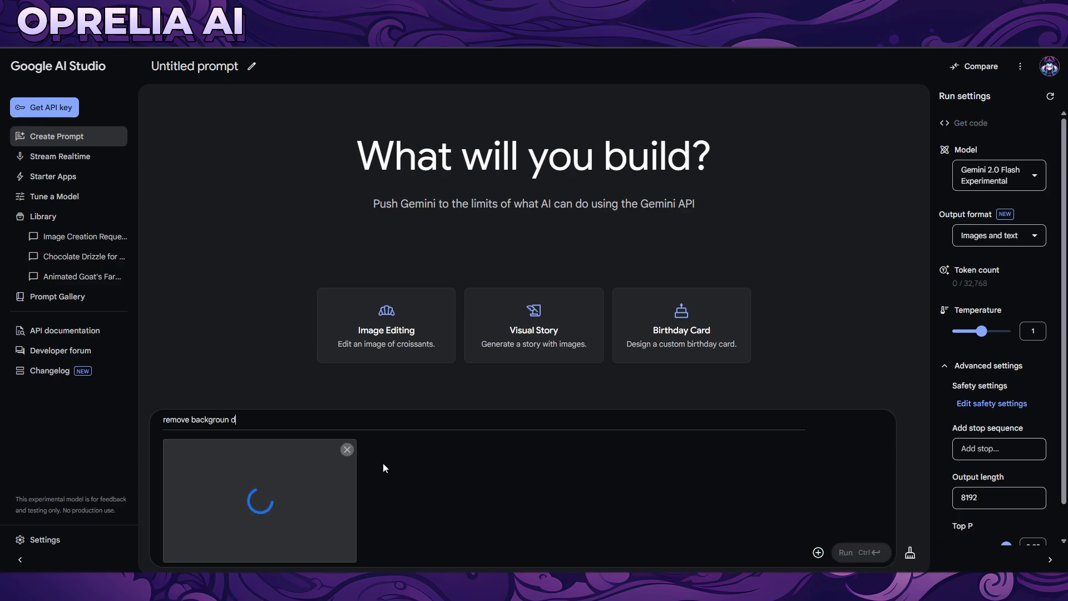
key("ctrl+Return")
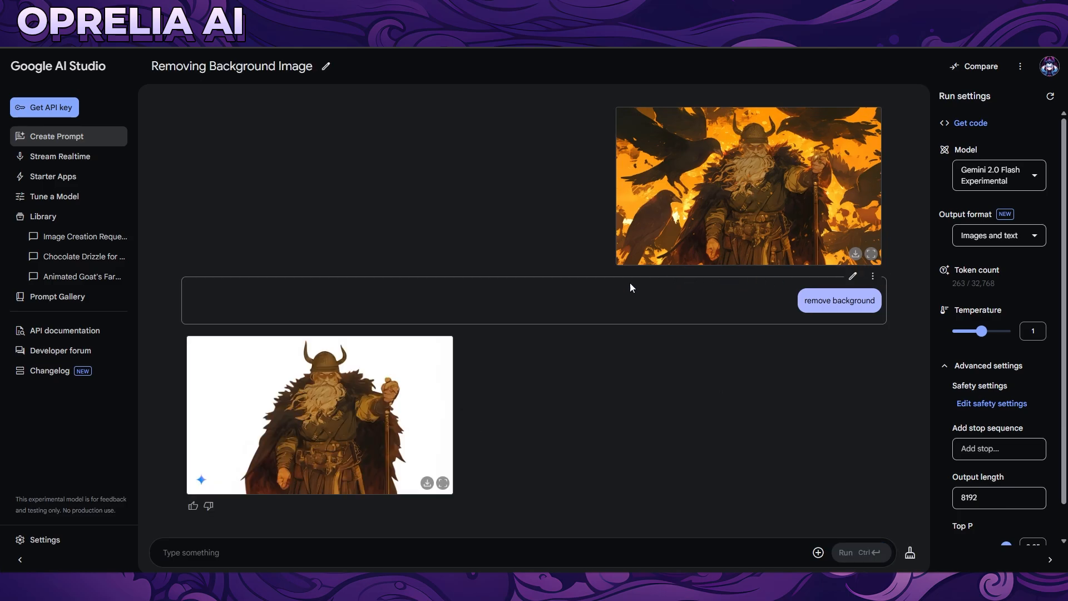
Inspect the generated background-free warrior image and the original uploaded image at full size for comparison.
left_click(442, 482)
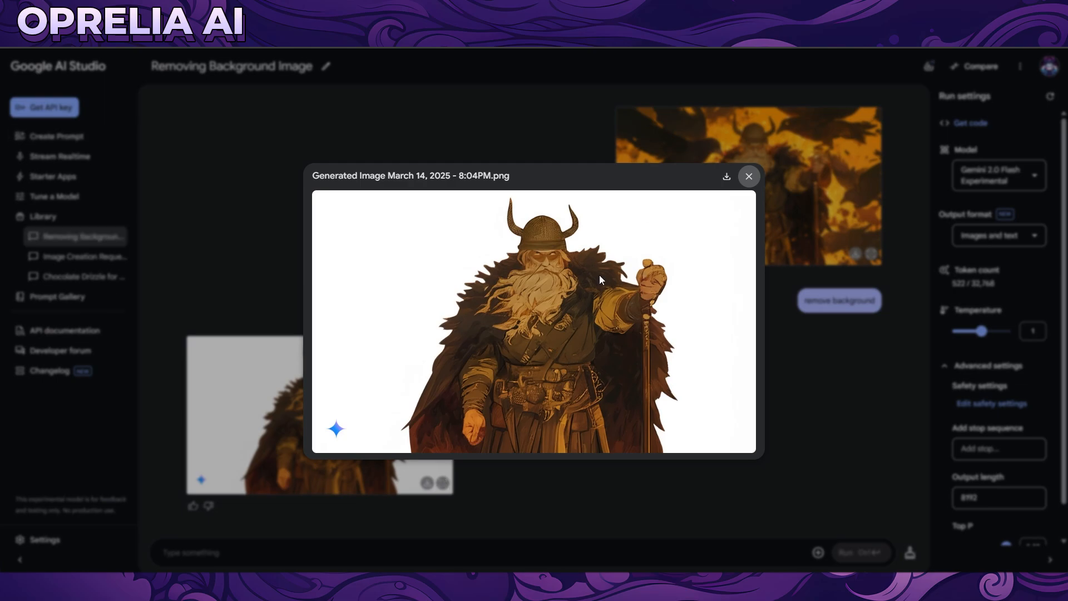
left_click(749, 177)
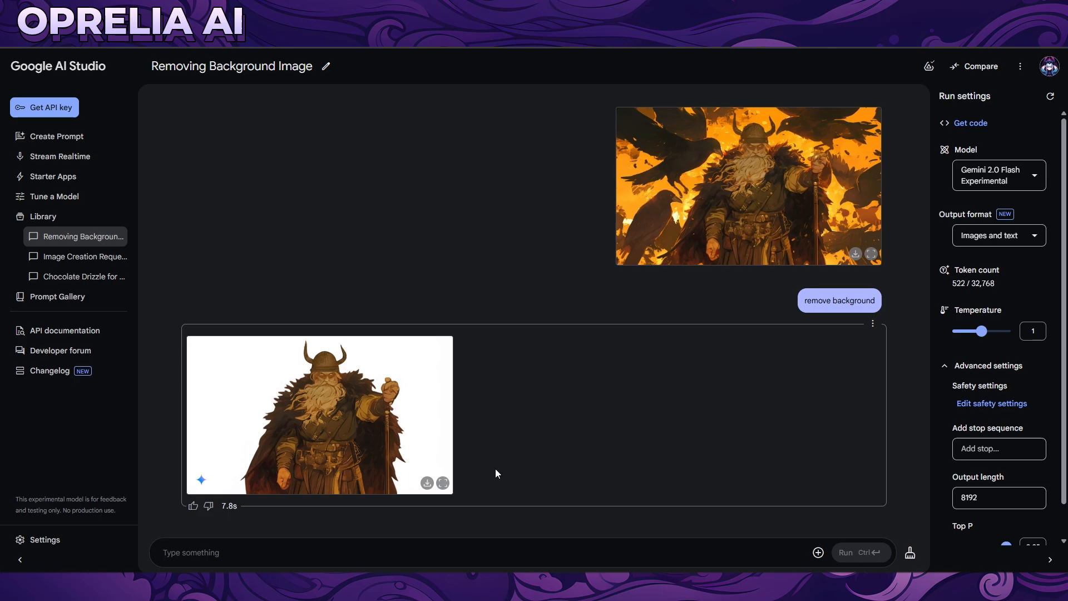
left_click(871, 253)
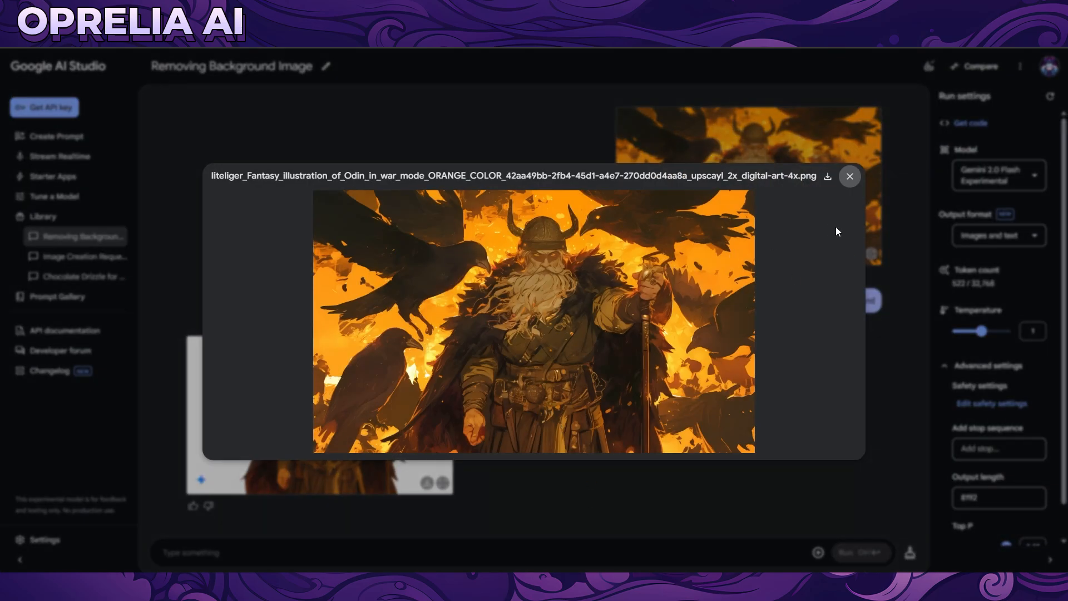
left_click(849, 176)
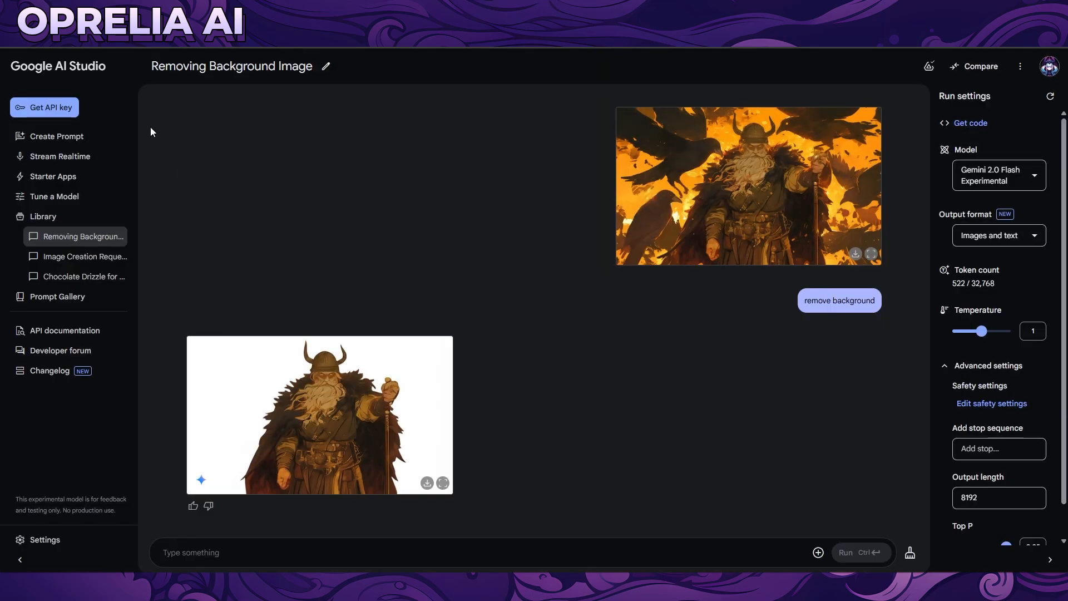
Open a blank prompt and look over the Stream Realtime and Starter Apps pages.
left_click(98, 82)
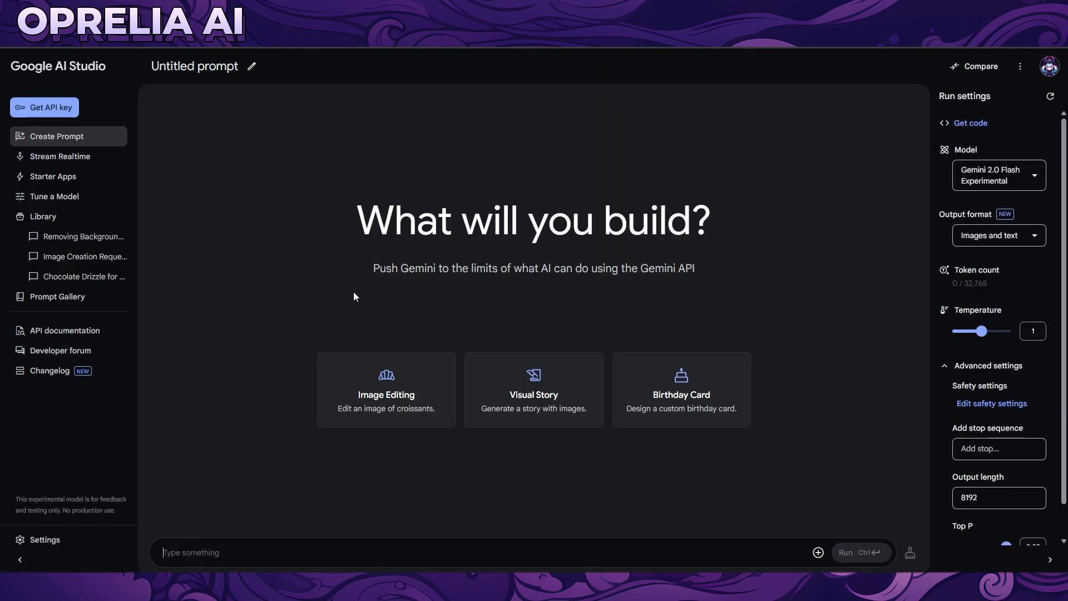
left_click(95, 159)
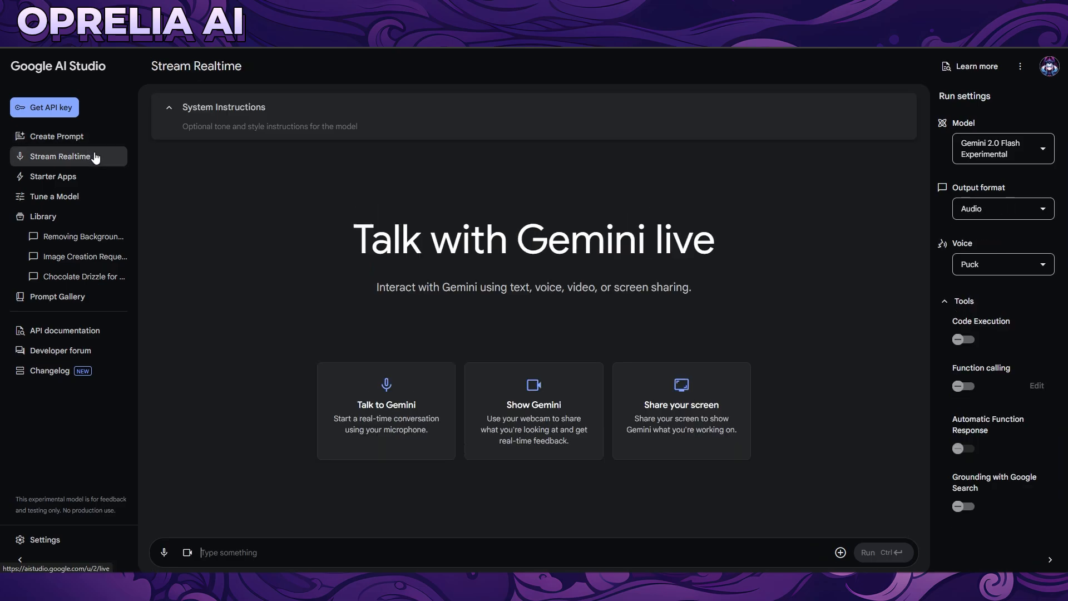
left_click(119, 177)
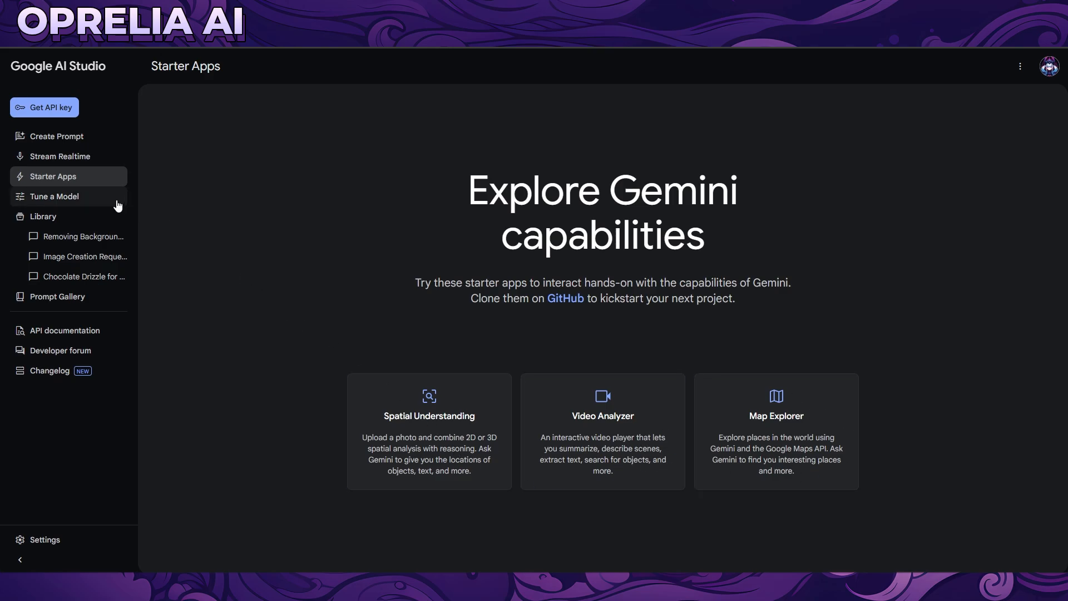
Open the Prompt Gallery and browse its example prompts from the first row downward.
left_click(99, 295)
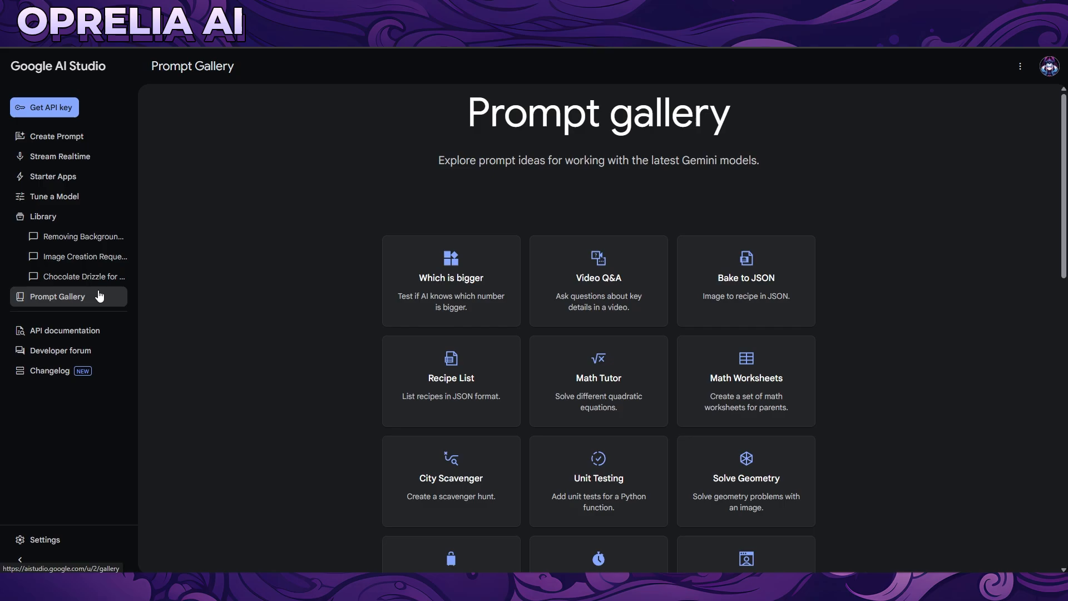
scroll(573, 281, "down", 2)
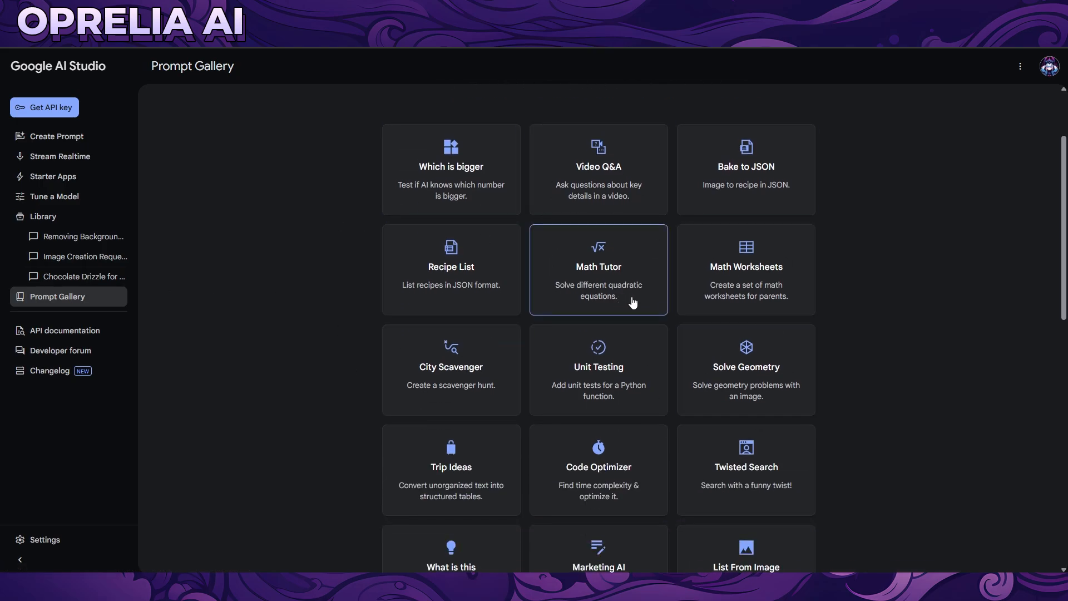
scroll(632, 302, "down", 1)
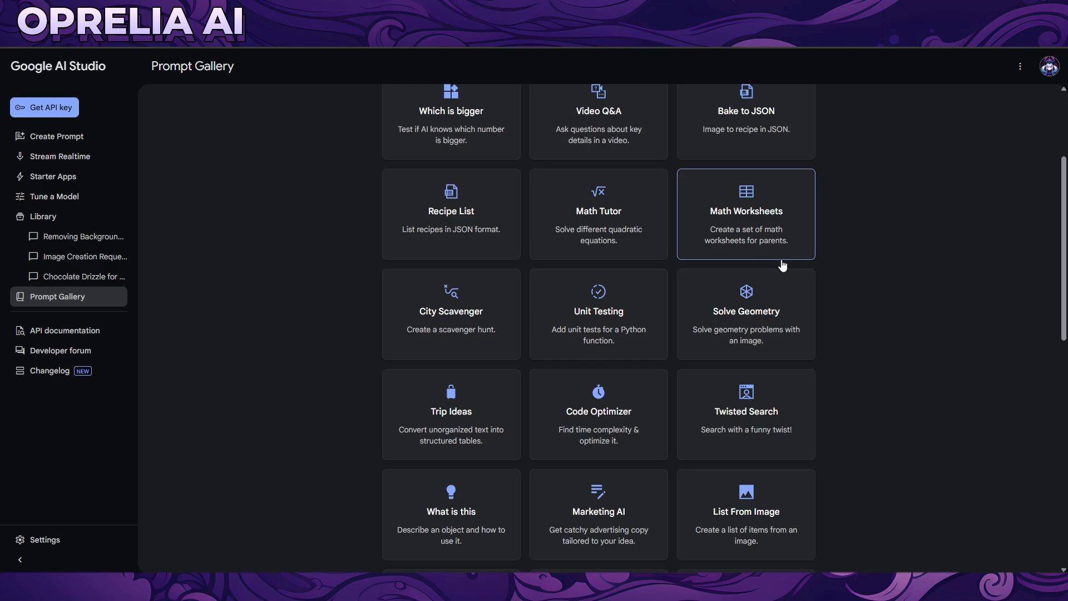
scroll(783, 264, "down", 2)
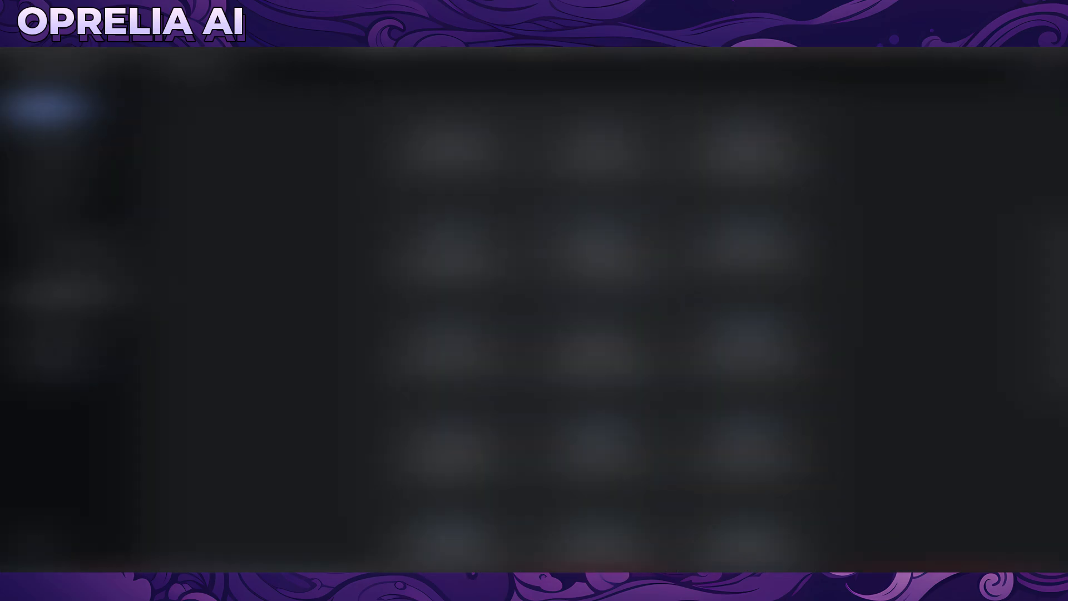
scroll(601, 311, "down", 2)
scroll(601, 312, "down", 5)
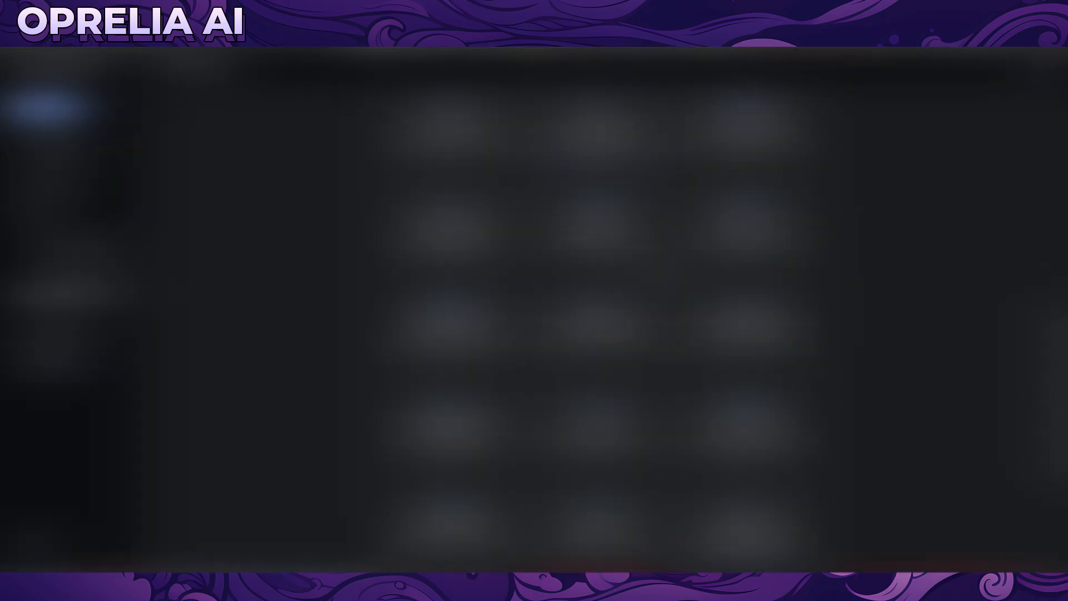